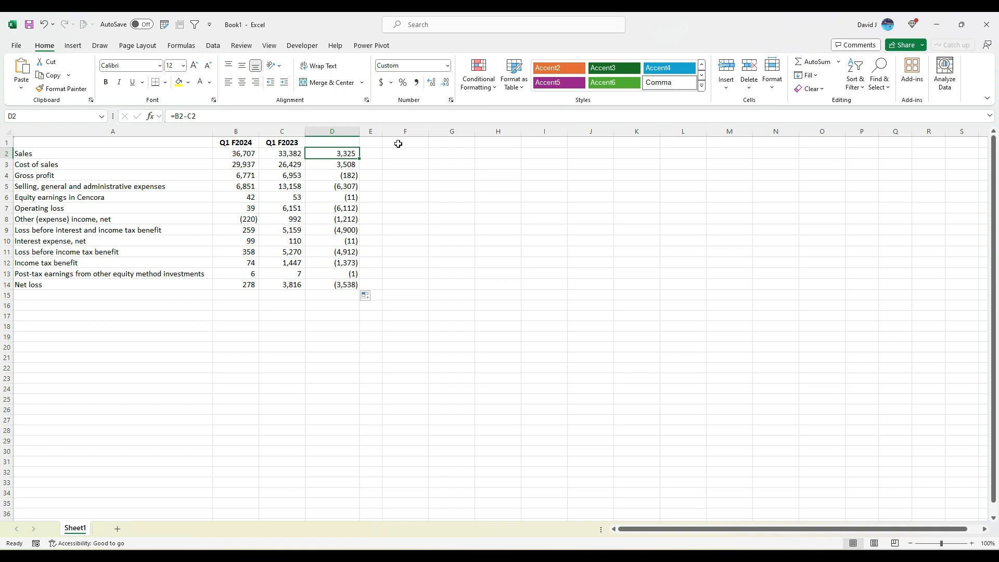
Enter the heading "Better (Worse)" in cell F1
click(398, 143)
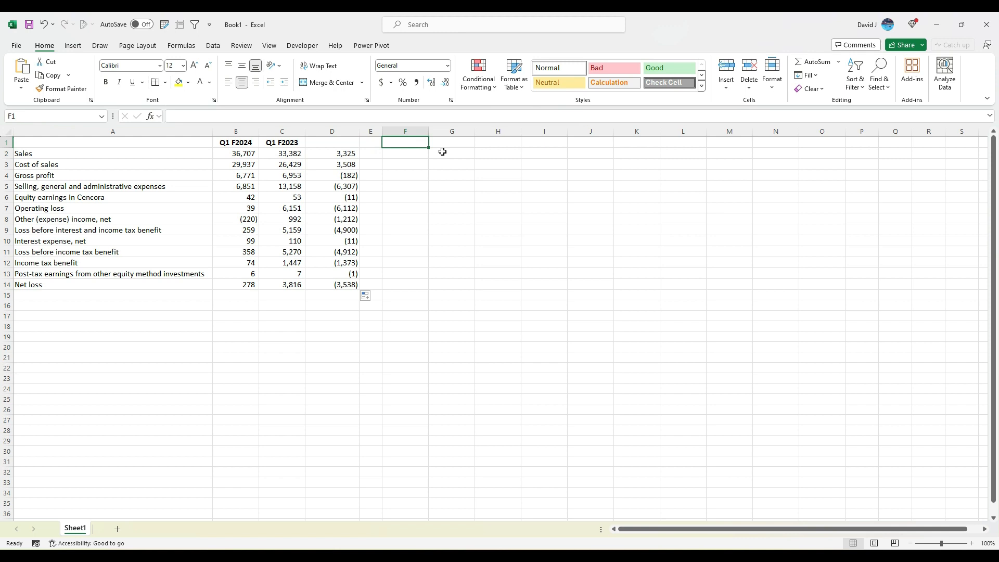
text(Better)
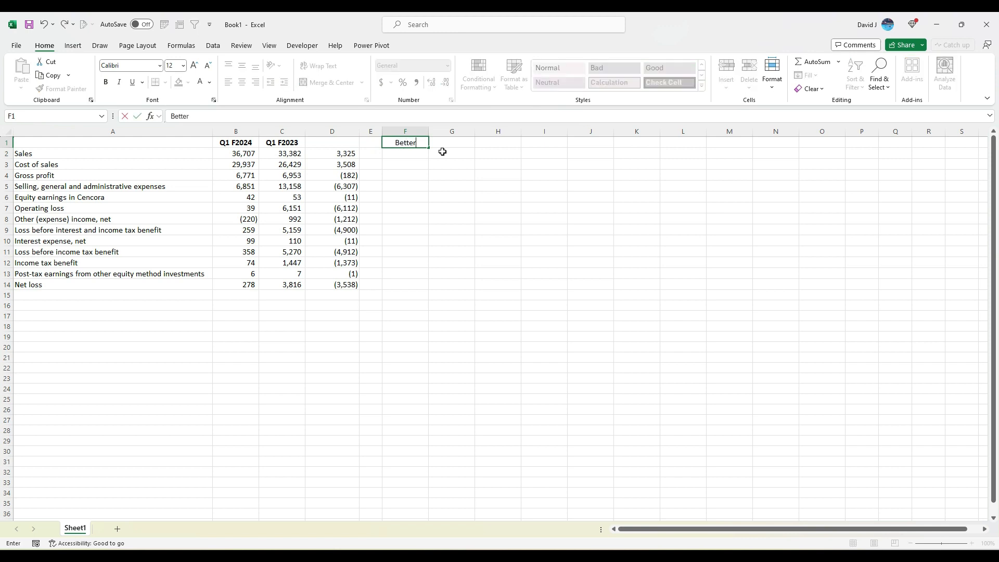
text( (Worse))
key(Return)
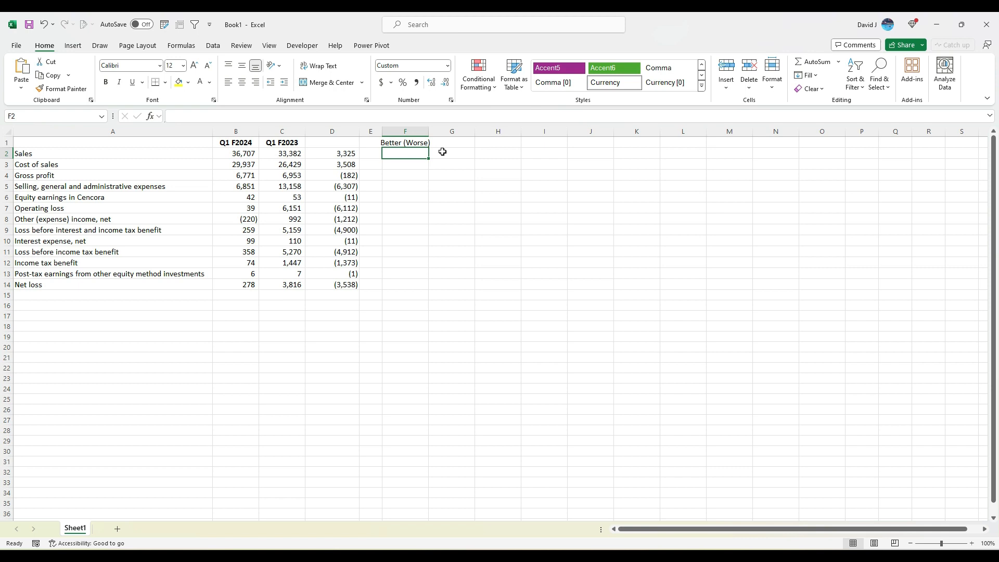
Label the favourable direction for Sales through Selling, general and administrative expenses in F2:F5 as Increase, Decrease, Increase, Decrease
text(Increase)
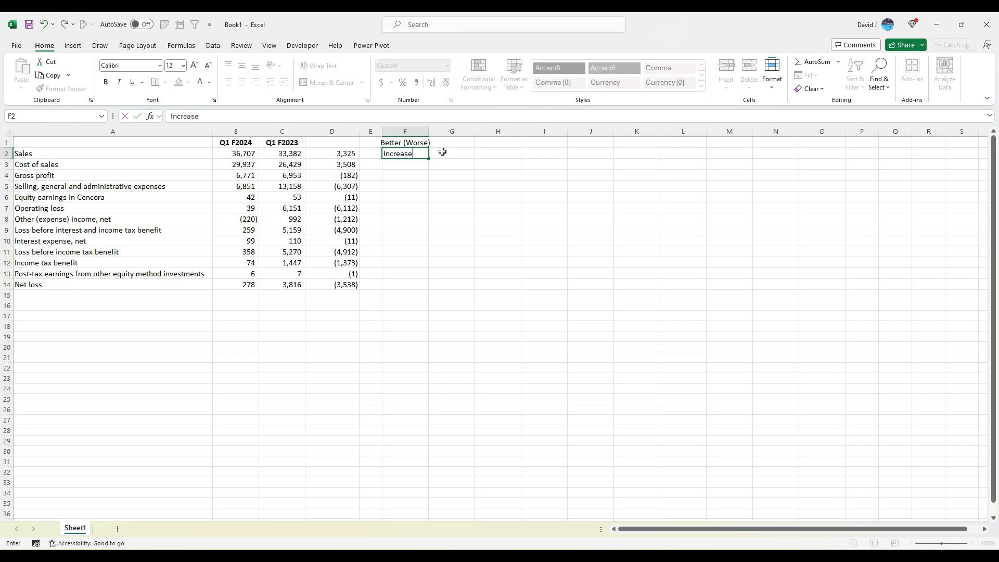
key(Return)
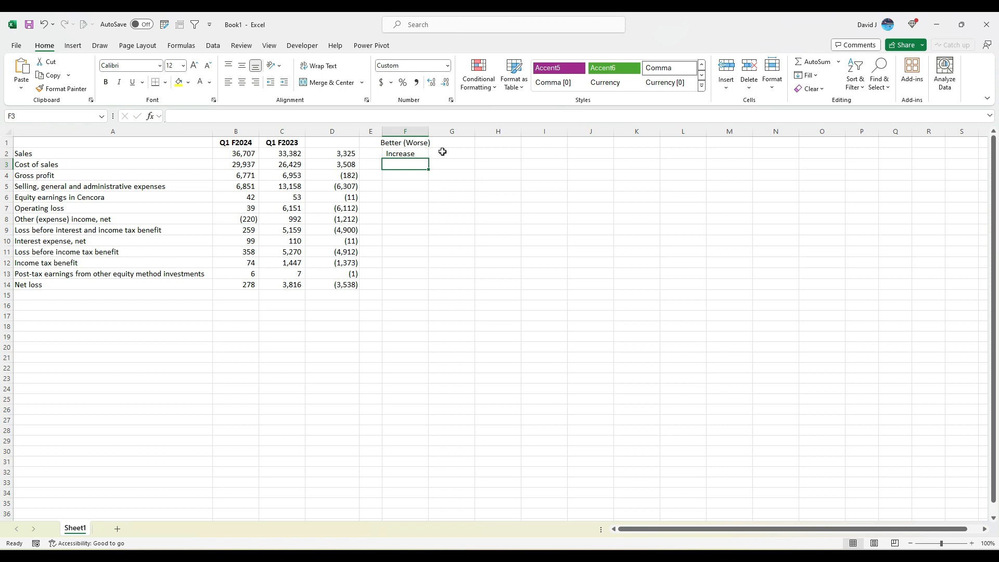
text(Decrease)
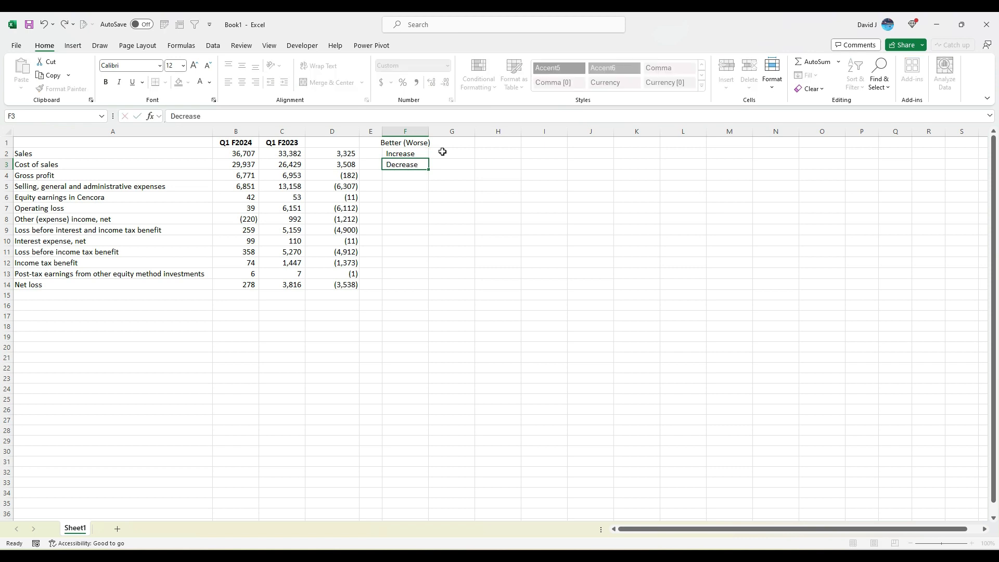
key(Return)
text(Increase)
key(Return)
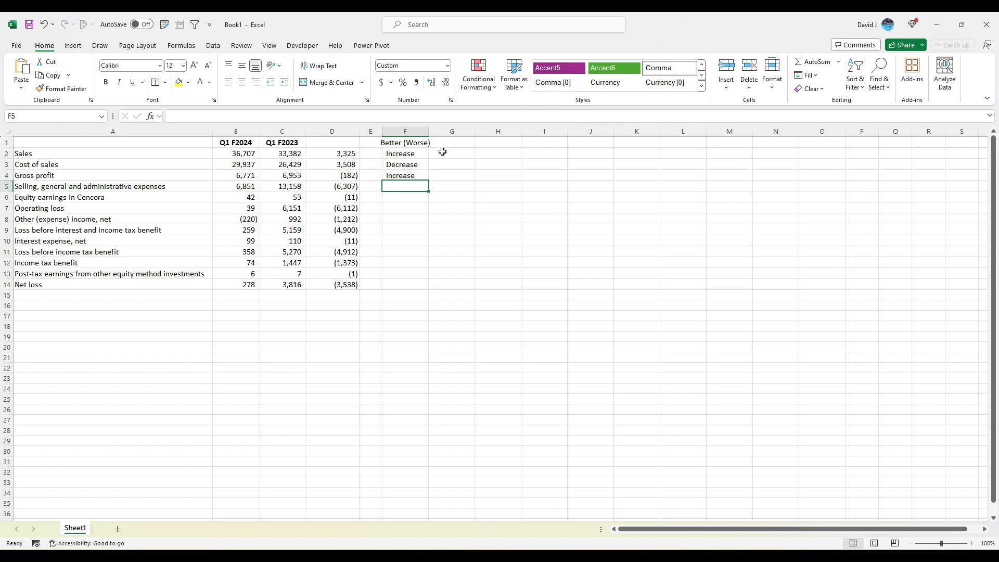
text(Decrease)
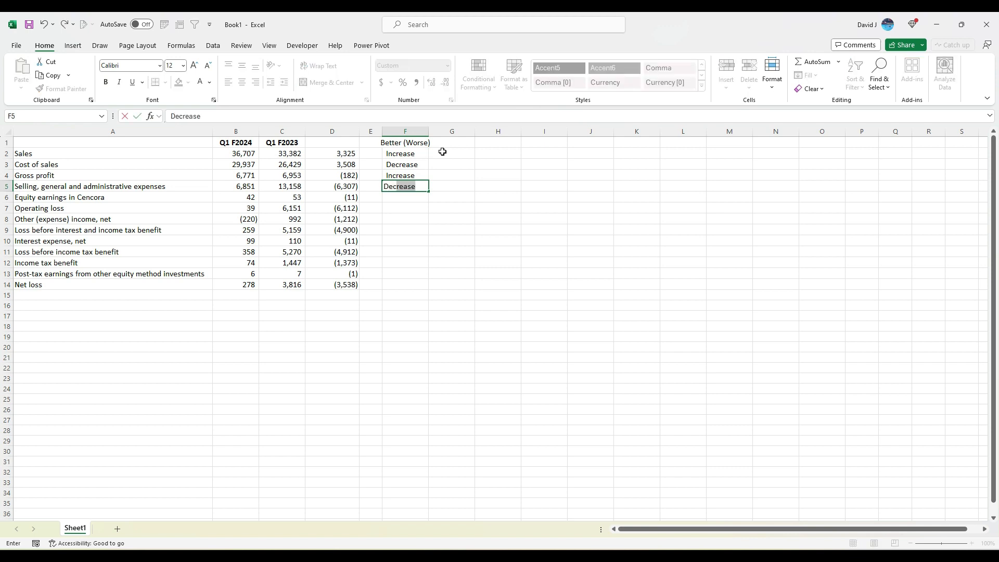
key(Return)
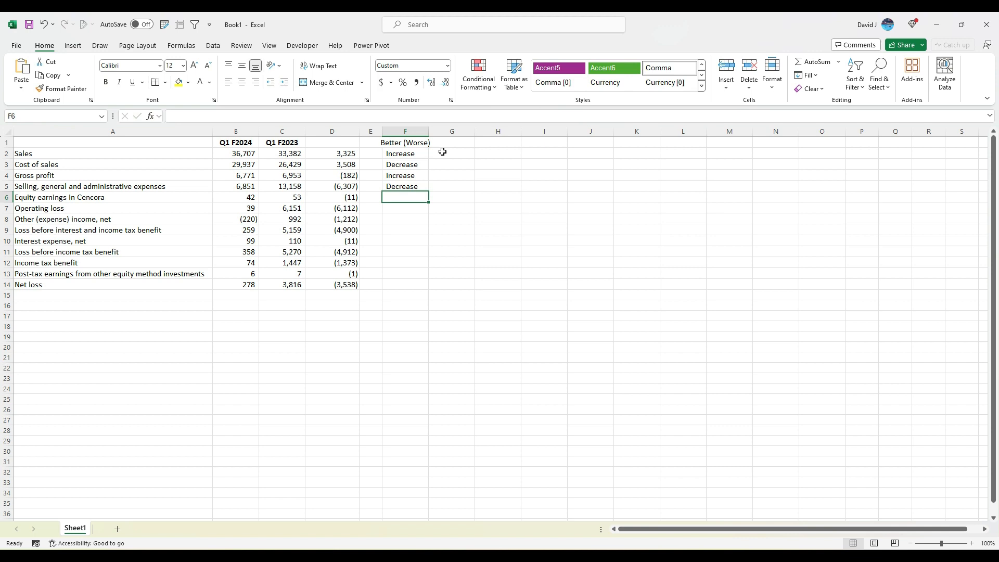
Label the favourable direction for rows 6 to 9 in F6:F9 as Increase, Decrease, Increase, Decrease
text(Increase)
key(Return)
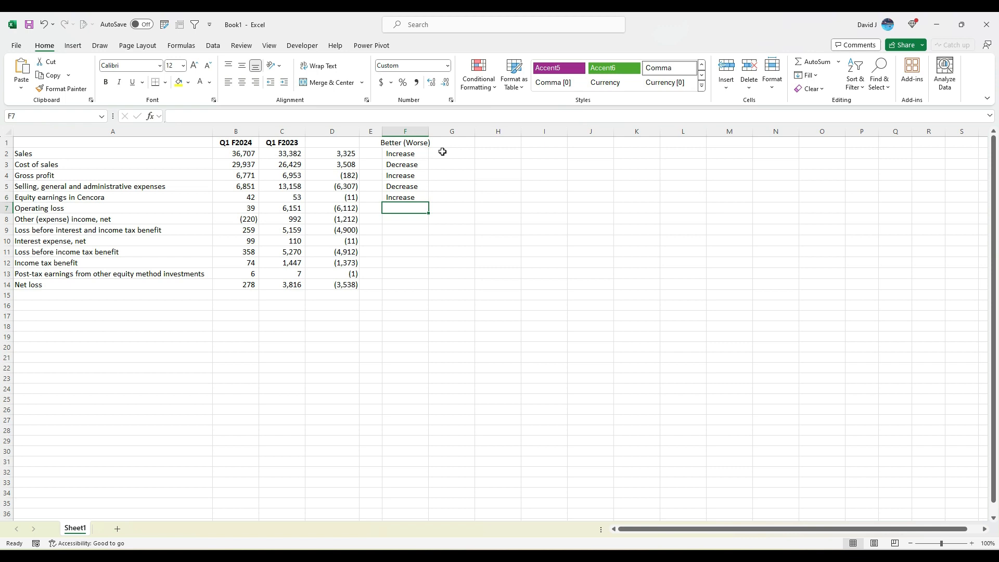
text(Decrease)
key(Return)
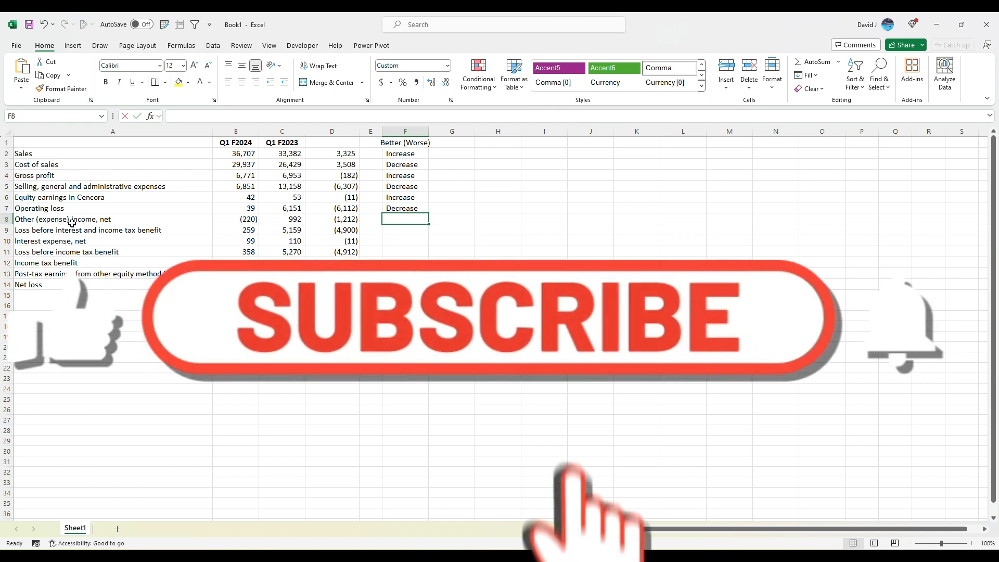
text(Increase)
key(Return)
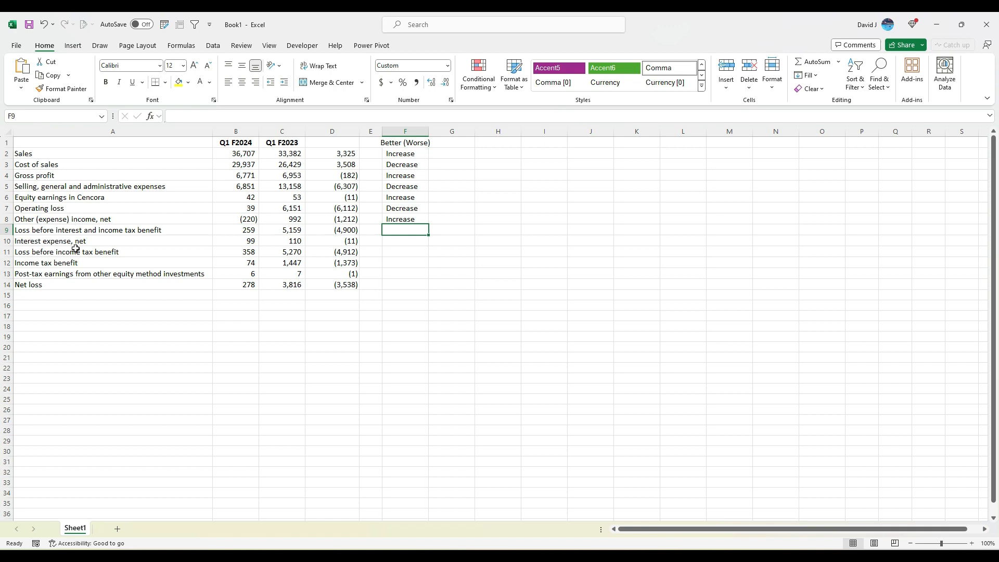
text(Decrease)
key(Return)
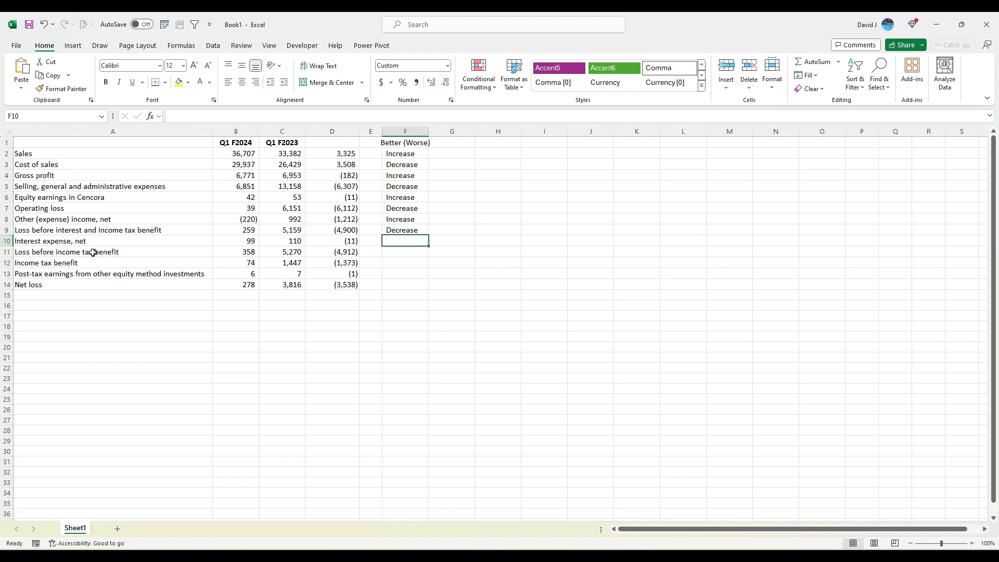
Complete the direction labels for Interest expense through Net loss in F10:F14 with Decrease, Decrease, Increase, Increase, Decrease
text(Decrease)
key(Return)
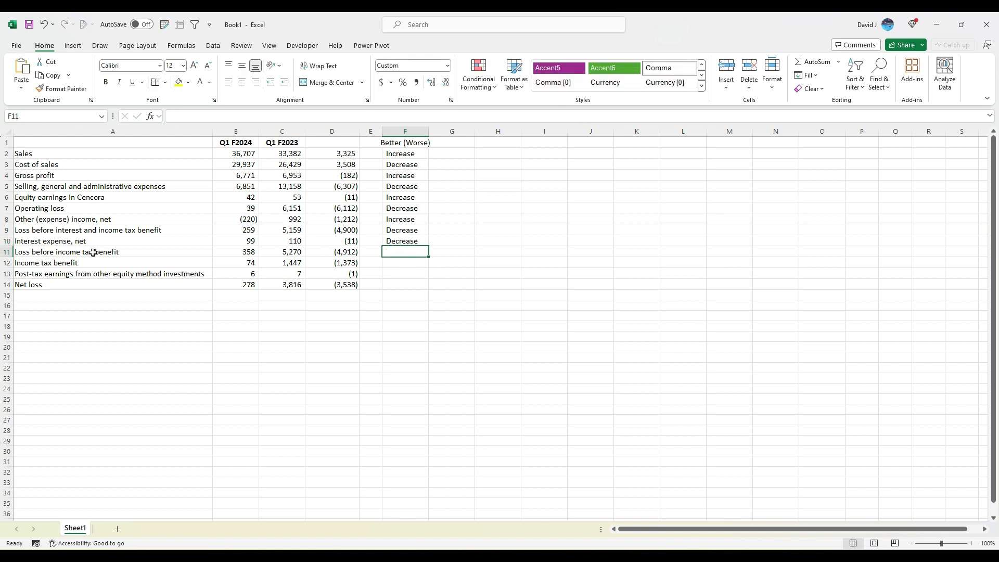
text(Decrease)
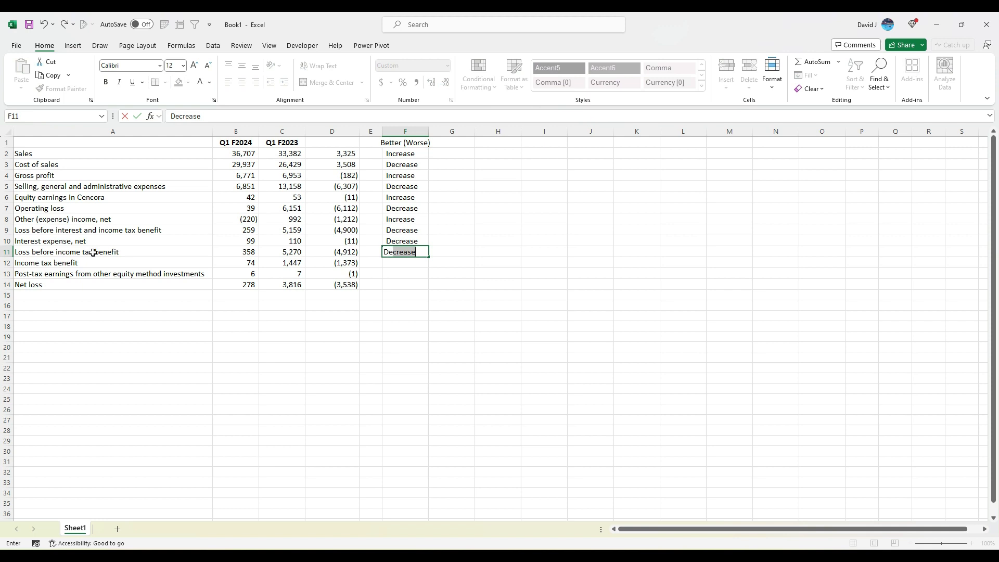
key(Return)
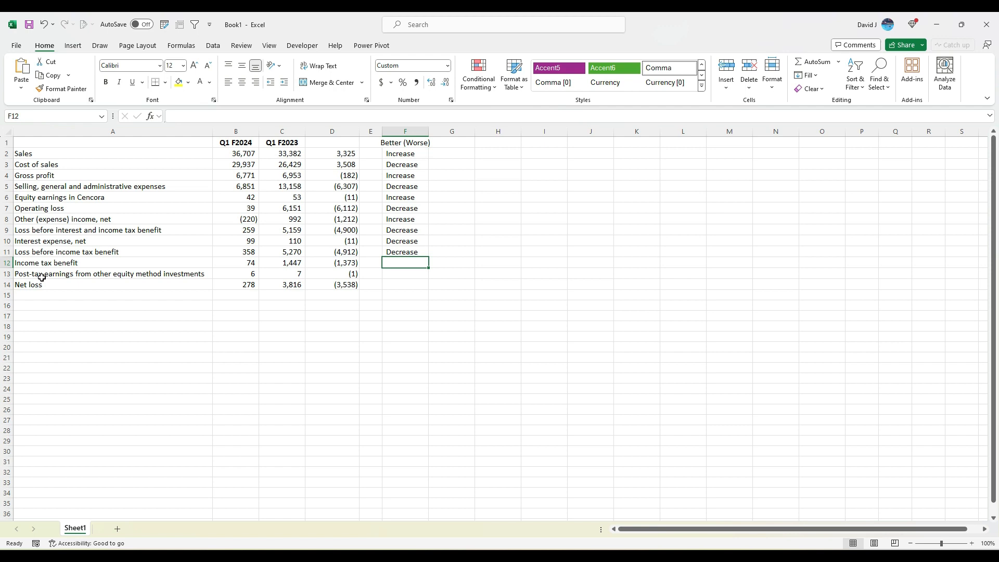
text(Increase)
key(Return)
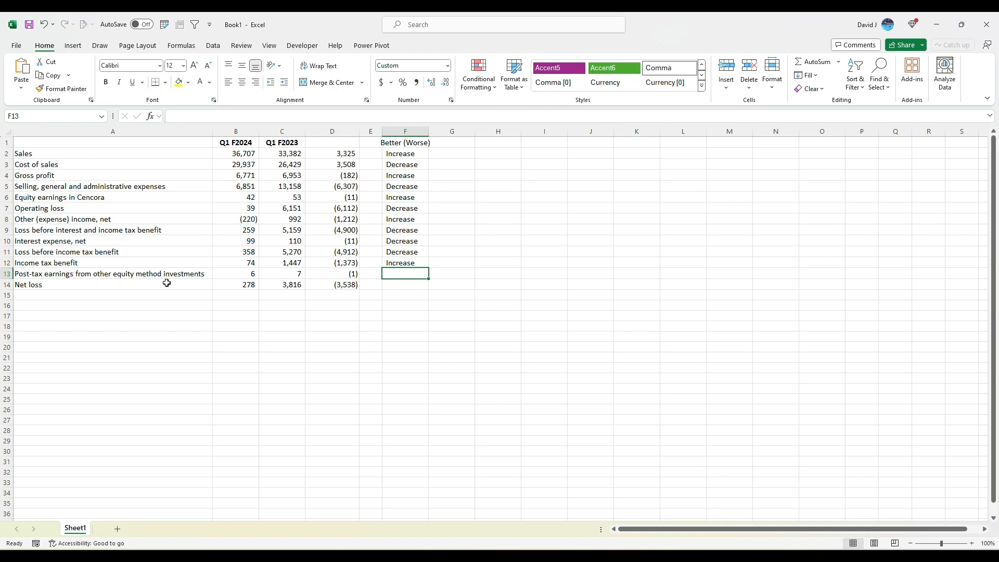
text(I)
key(Return)
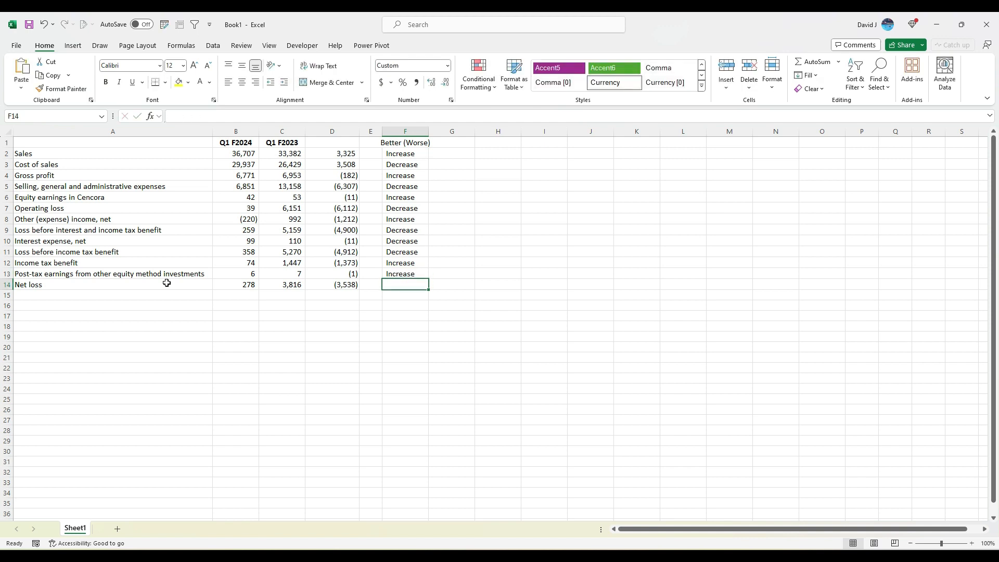
text(Decrease)
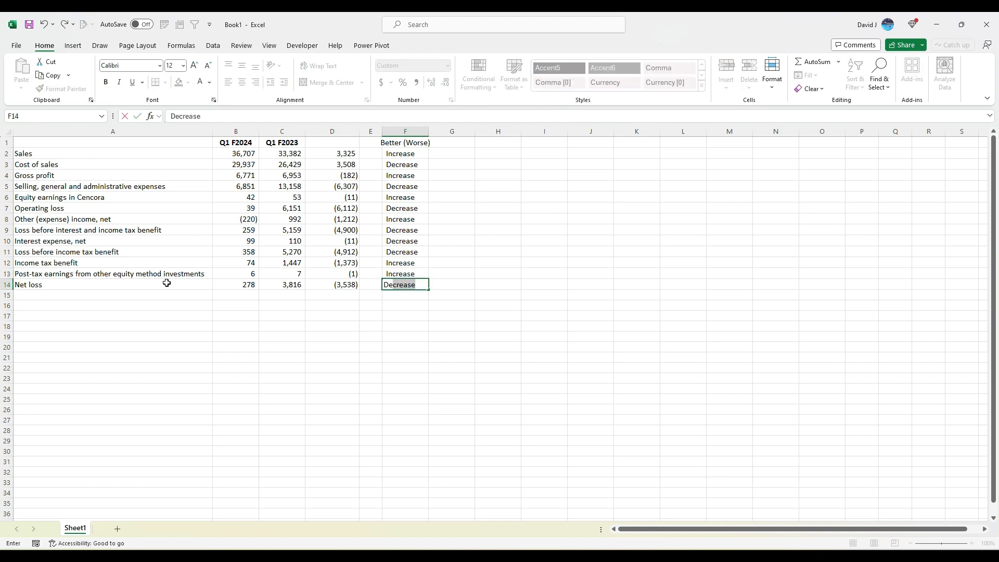
key(Return)
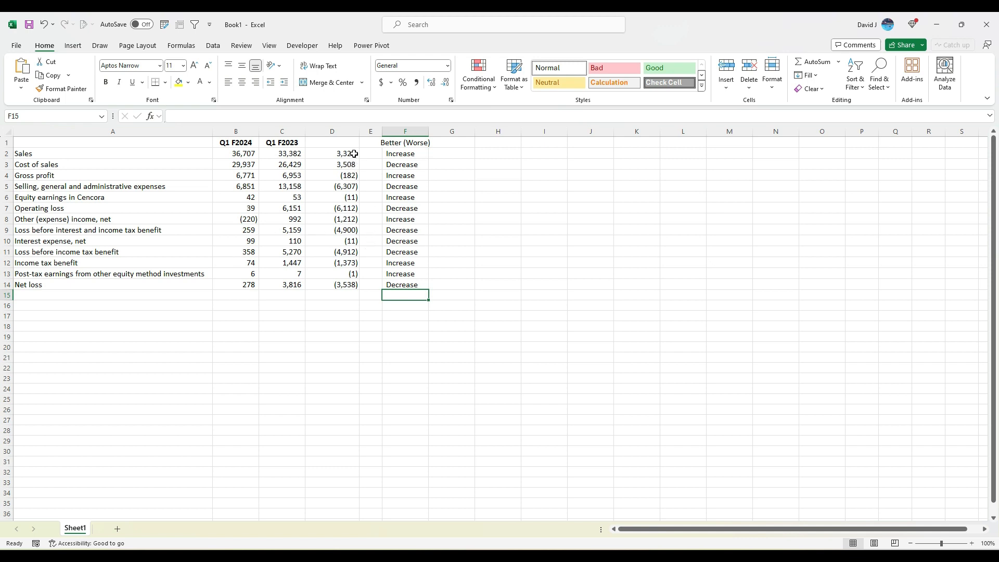
Replace the Sales variance formula in D2 with =IF(F2="Increase",B2-C2,C2-B2)
click(353, 153)
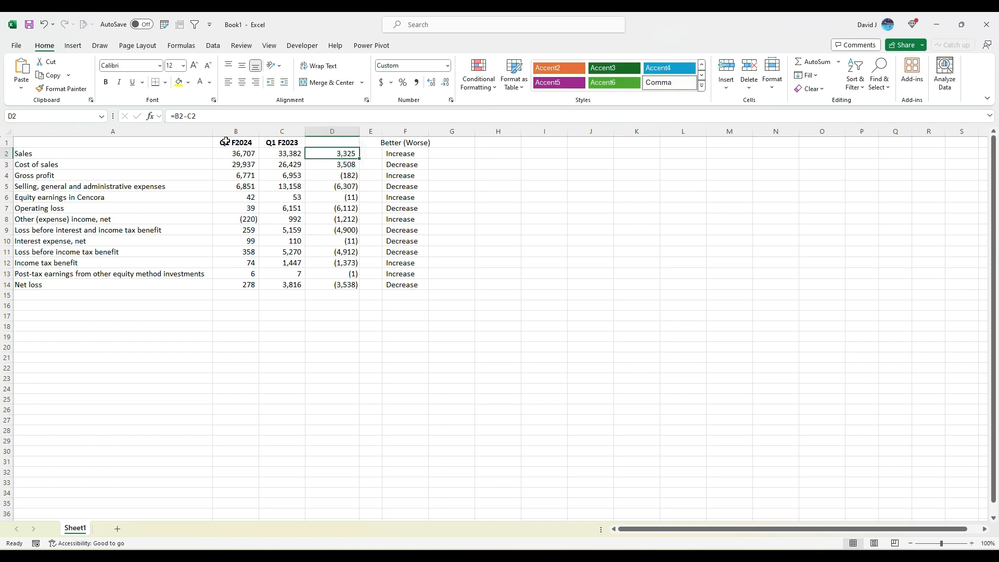
text(=if()
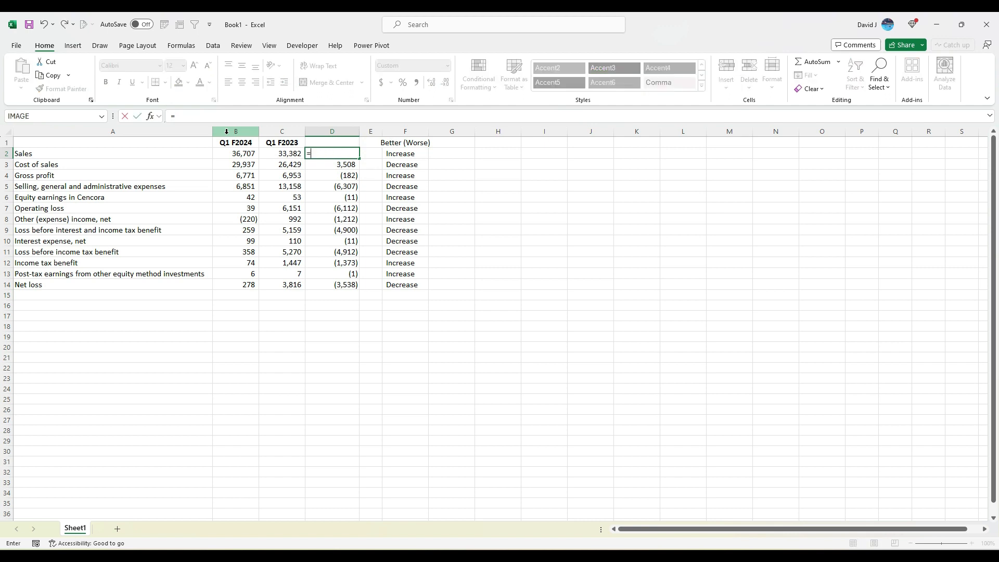
key(Right)
key(Right)
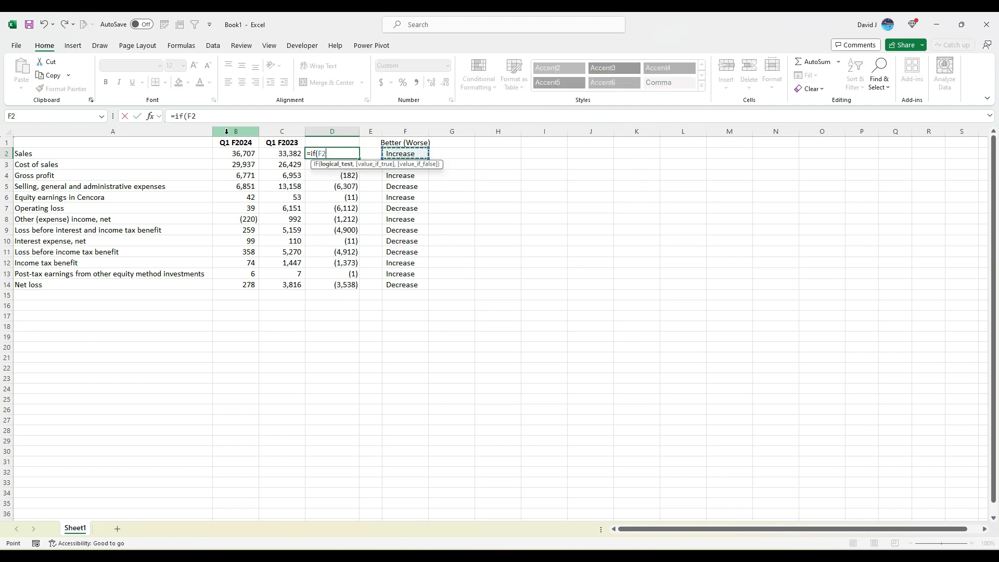
text(="Increase",)
key(Left)
key(Left)
text(-)
key(Right)
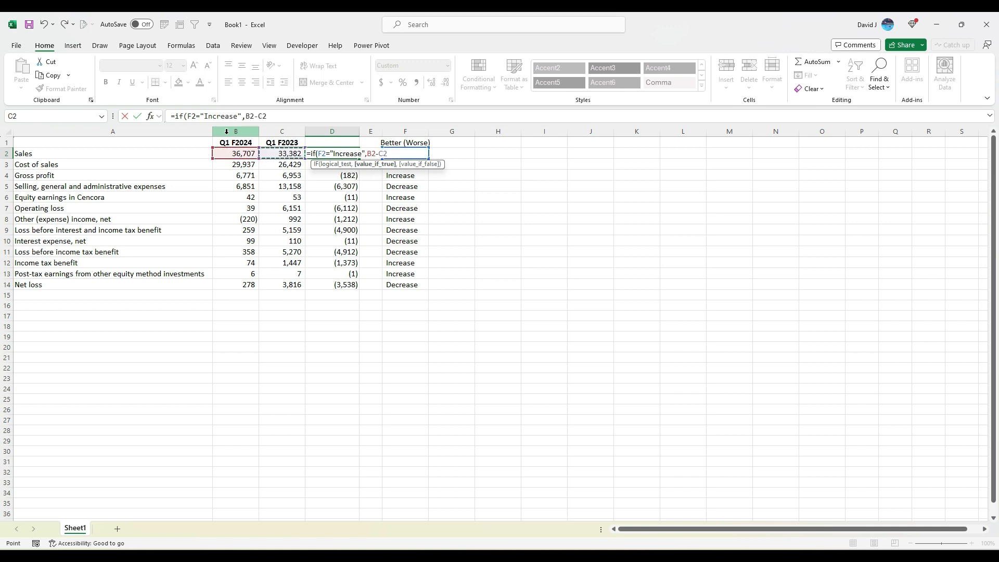
text(,)
key(Left)
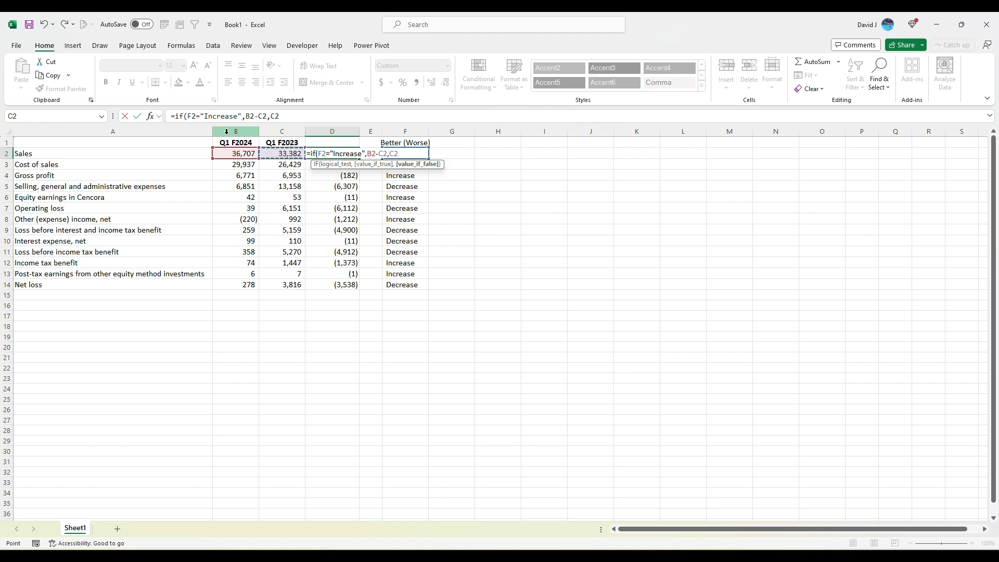
text(-)
key(Left)
key(Left)
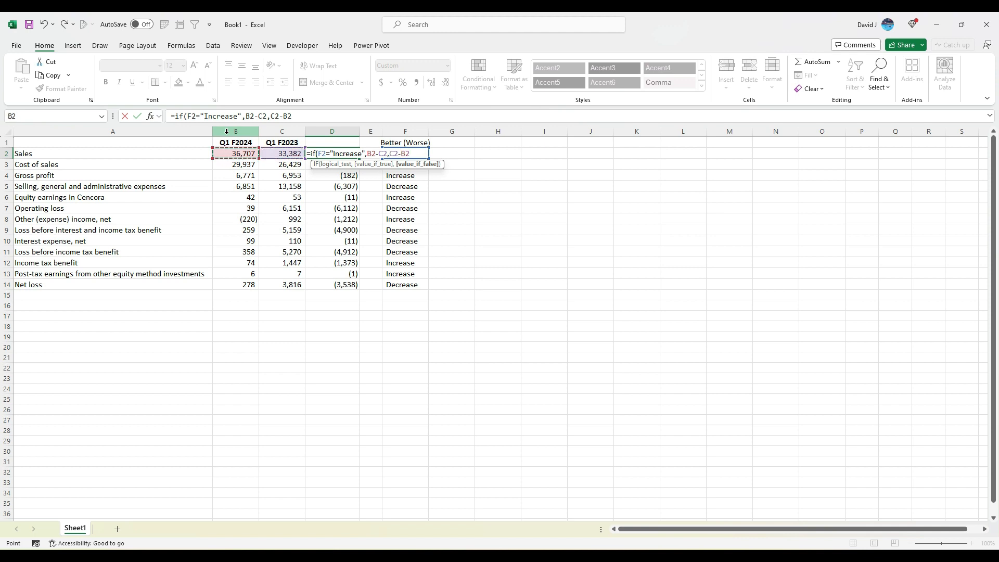
text())
key(Return)
Fill the D2 variance formula down to D14 and autofit the width of column F
key(Up)
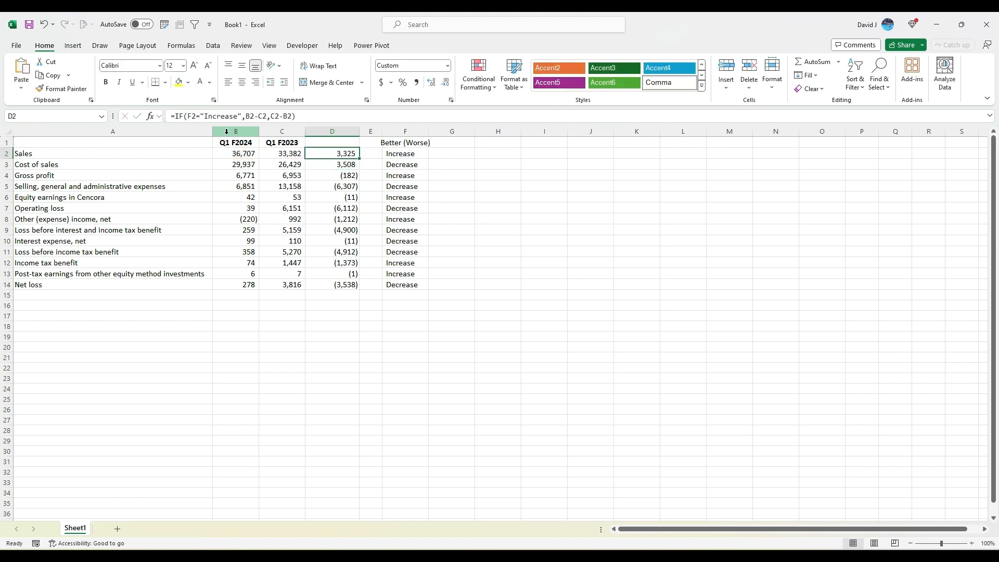
double_click(359, 159)
click(345, 152)
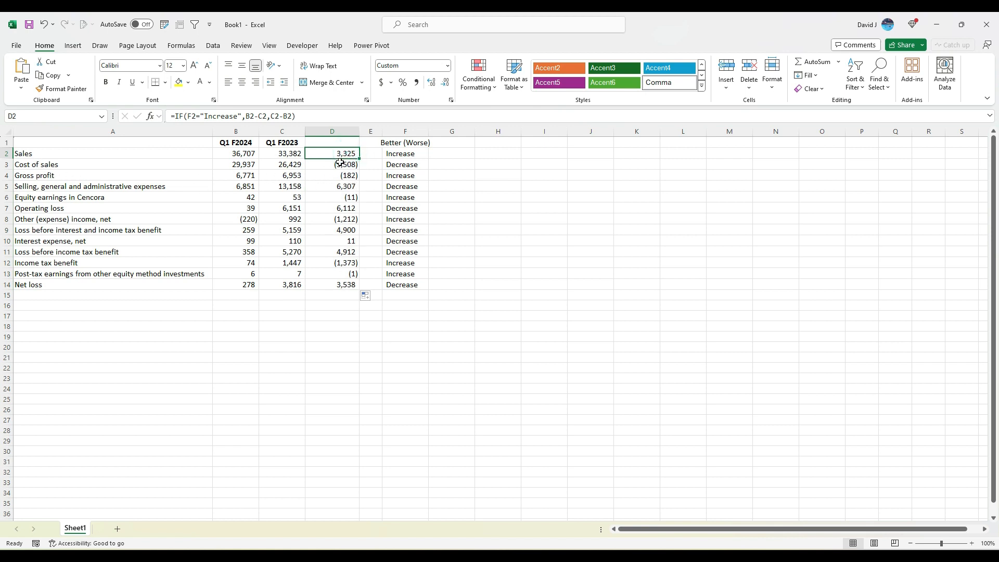
click(323, 165)
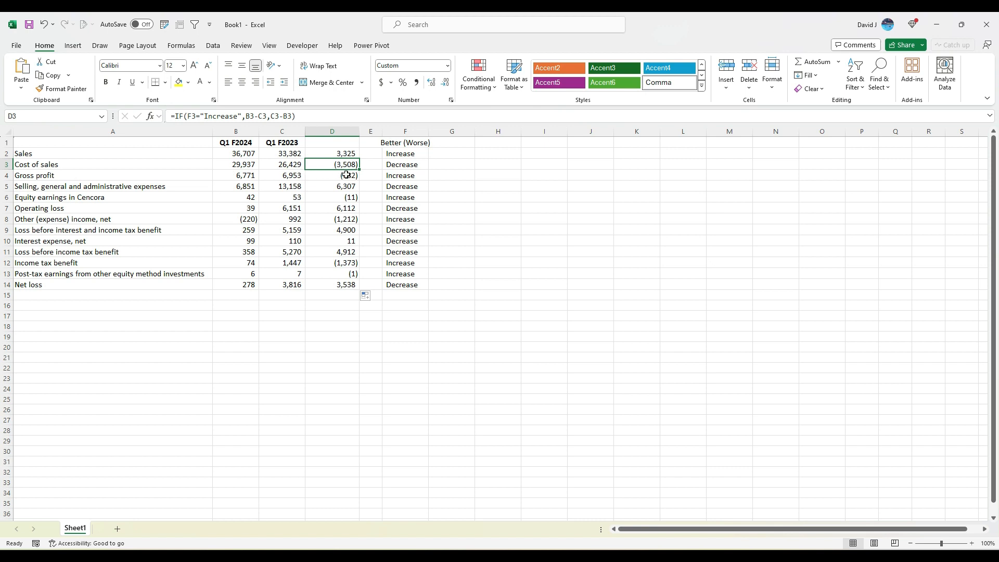
double_click(429, 131)
Enter =IF(D2>0,"B","W") in E2 to flag the Sales variance as better or worse
click(374, 152)
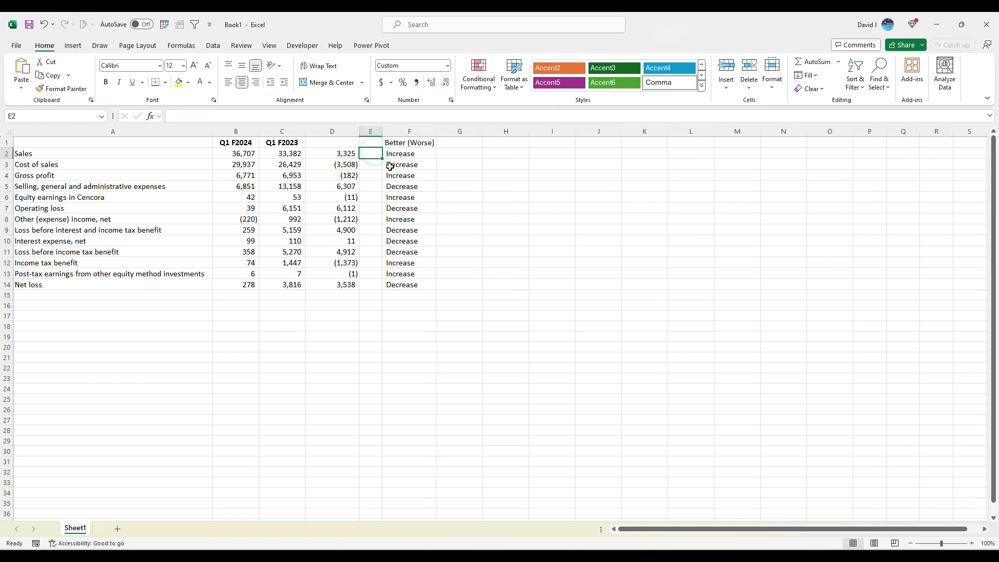
text(=if()
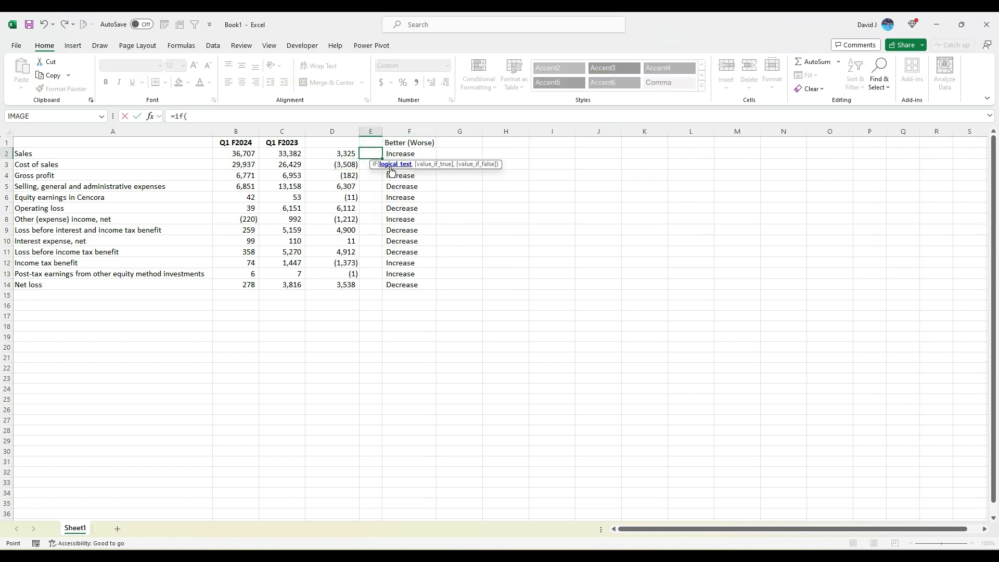
key(Left)
text(>0,"B",")
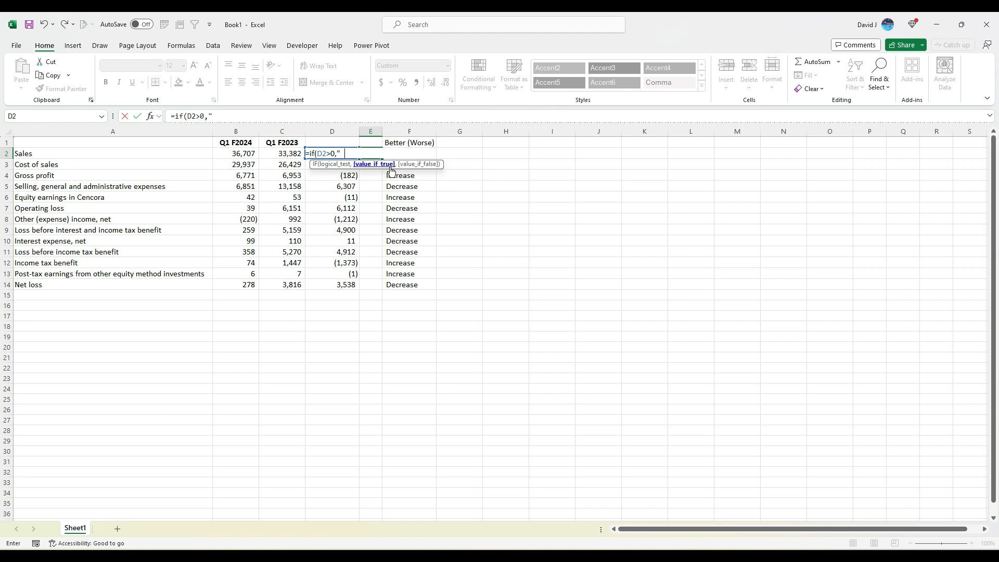
text(W"))
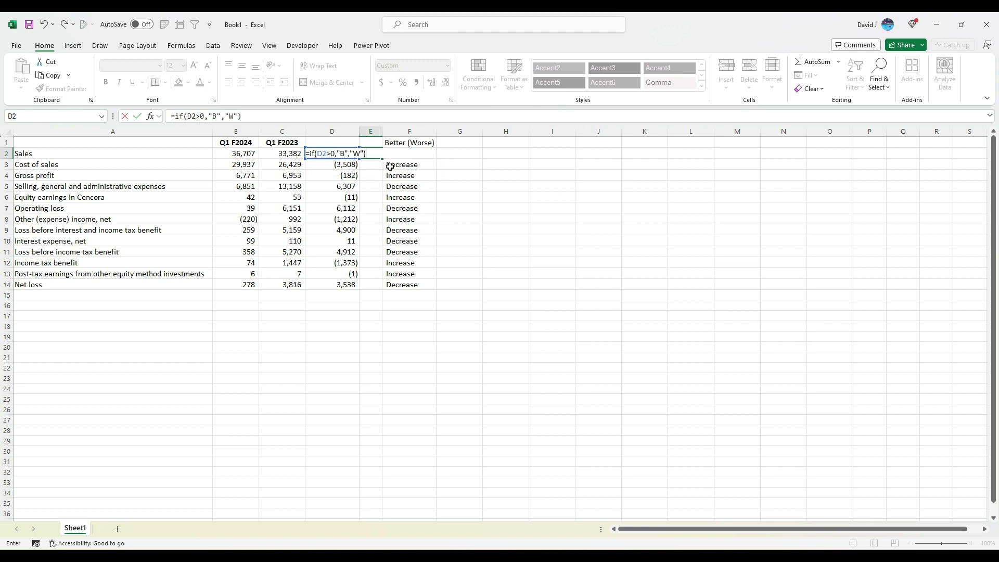
key(Return)
Fill the better-or-worse flag formula from E2 down through E14
click(378, 154)
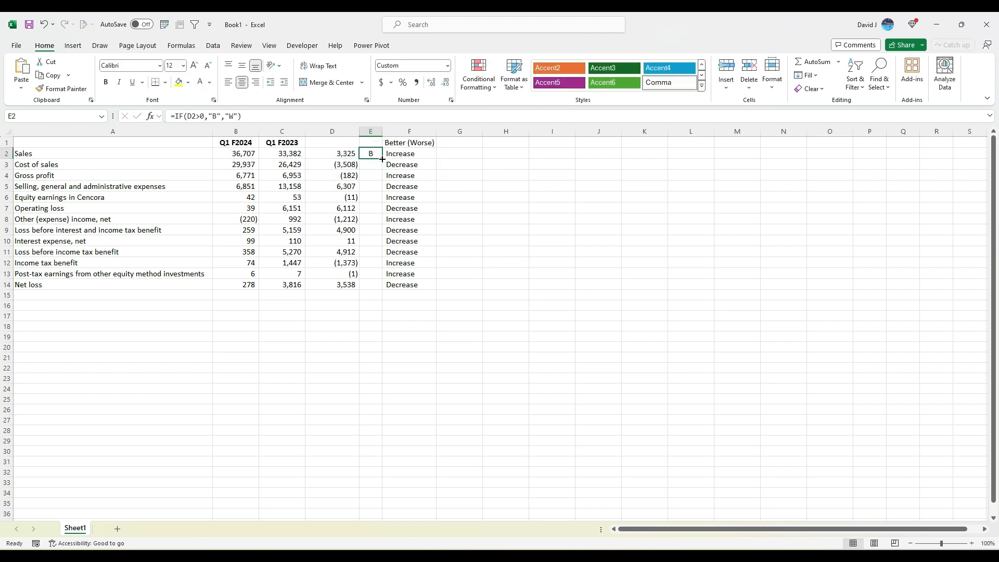
double_click(382, 158)
click(352, 141)
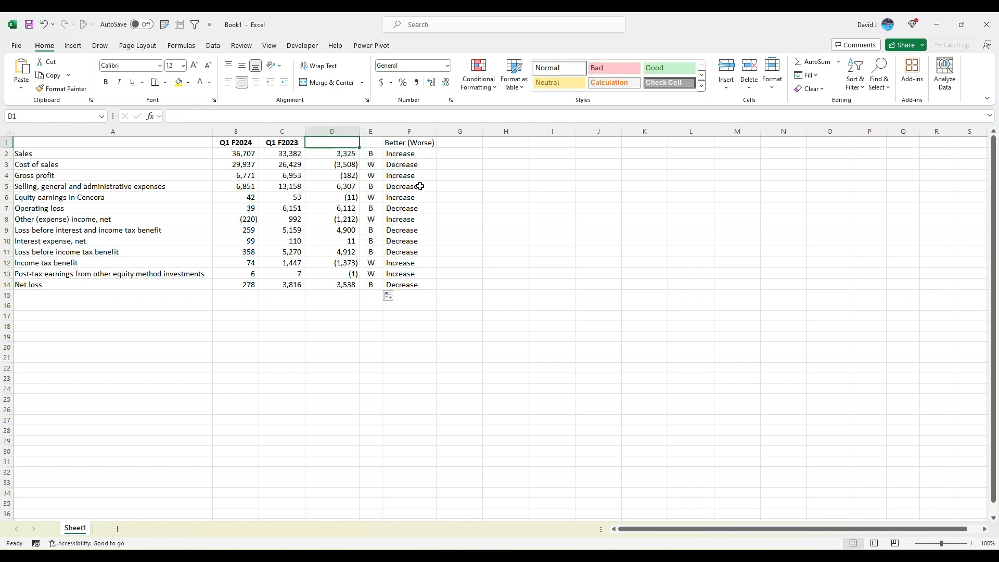
Enter the header B (W) in D1 above the variance column
text(B (W))
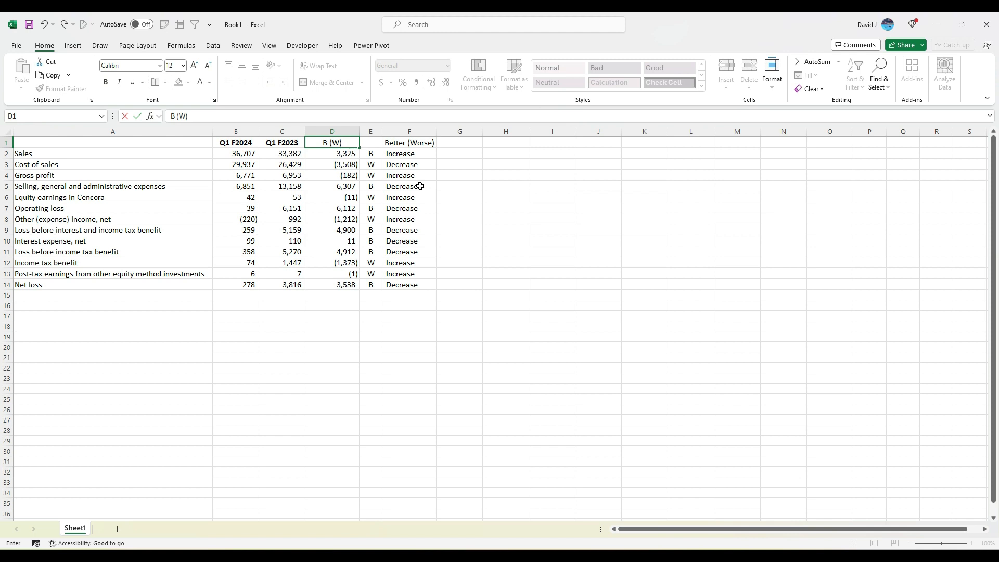
key(Return)
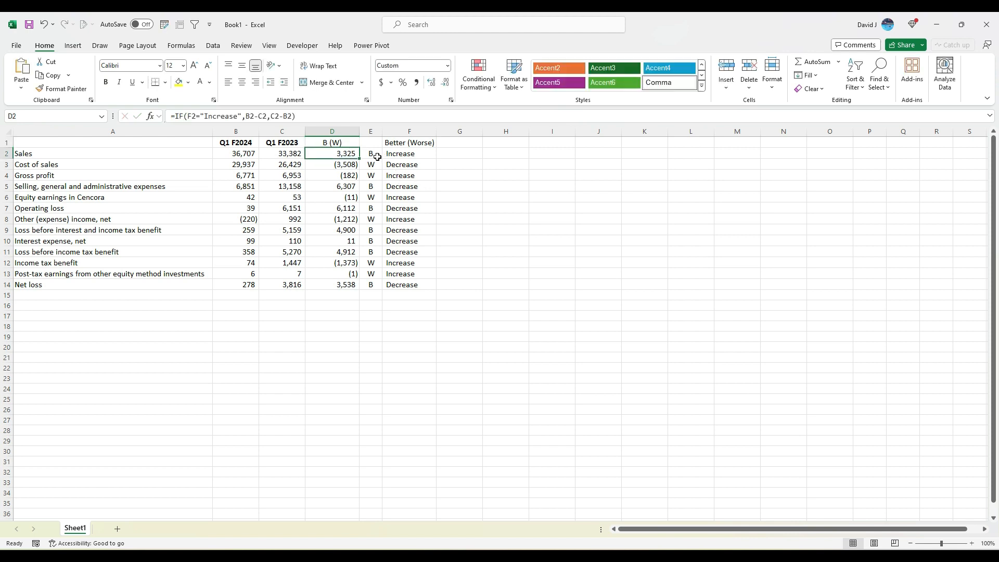
Review the variance, its formula and its better-or-worse flag for each line item from Cost of sales in D3 down to Net loss in D14
click(351, 164)
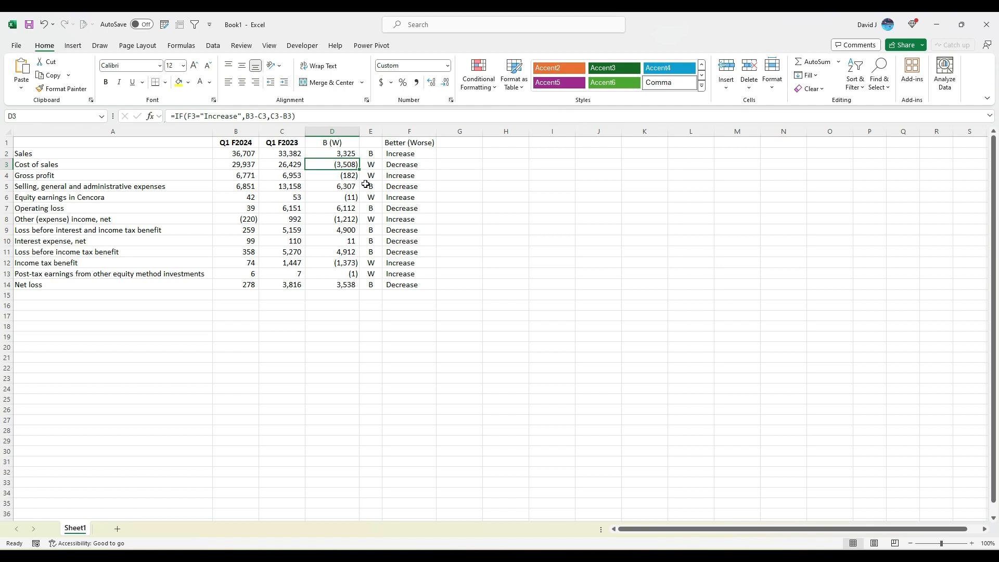
click(323, 178)
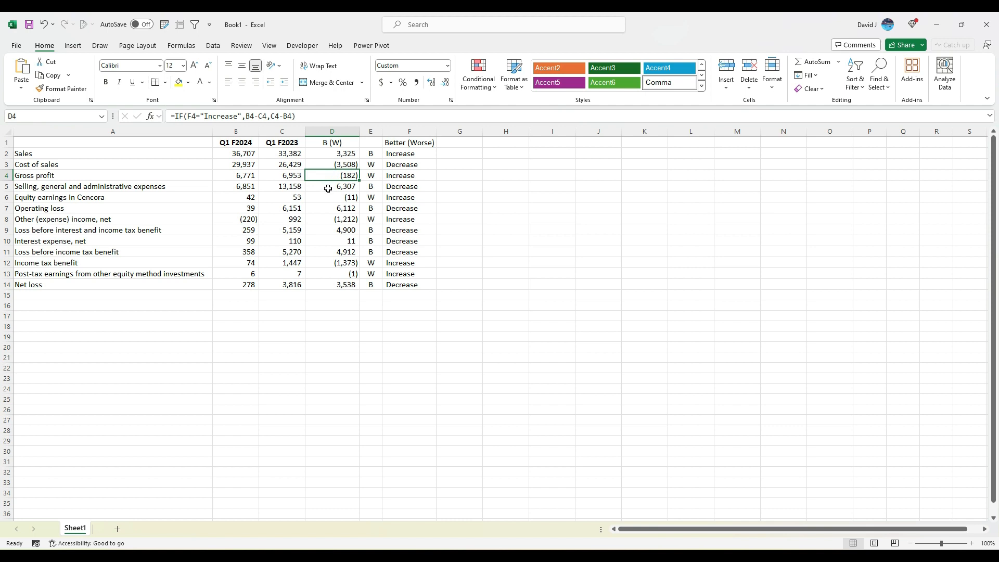
click(329, 190)
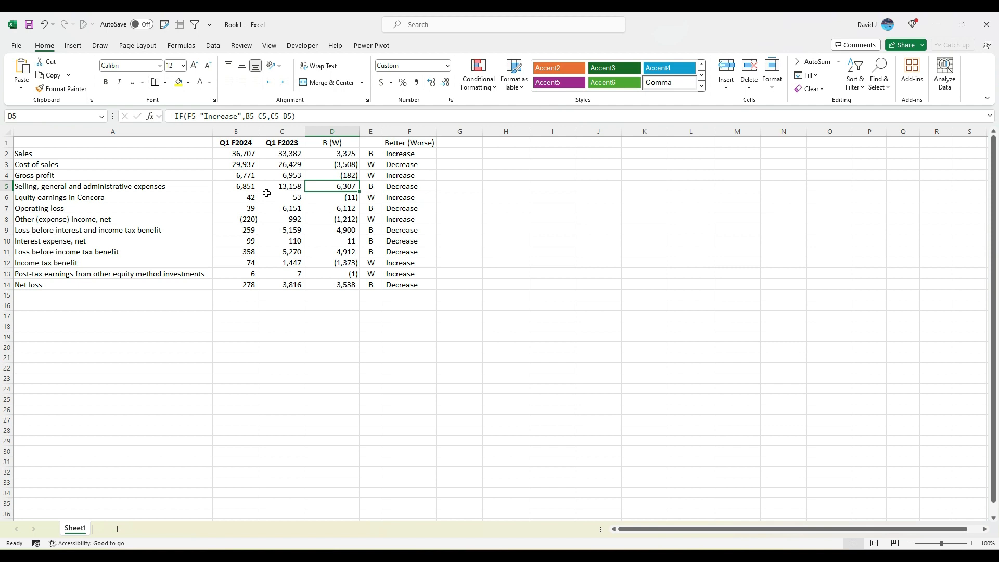
key(Down)
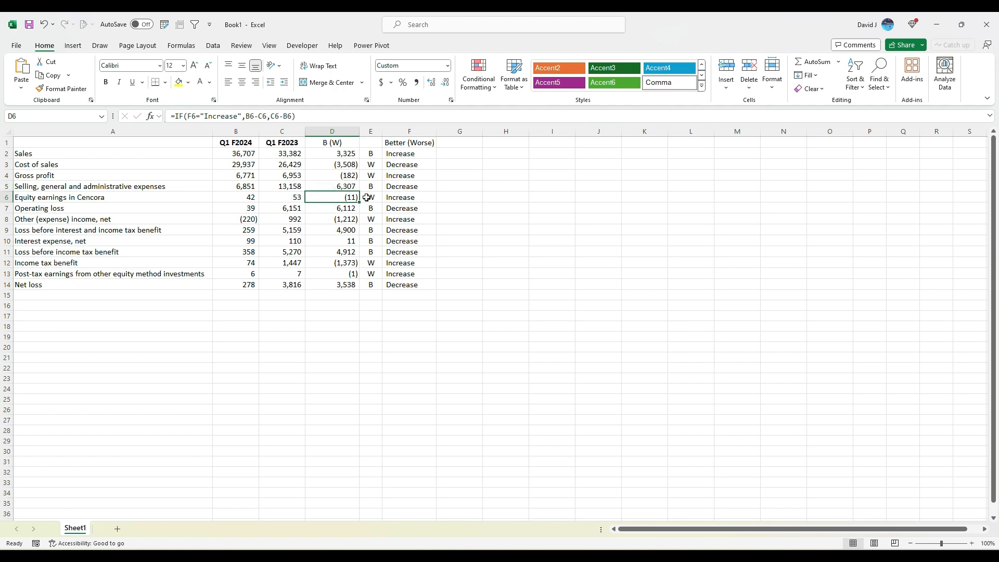
click(324, 209)
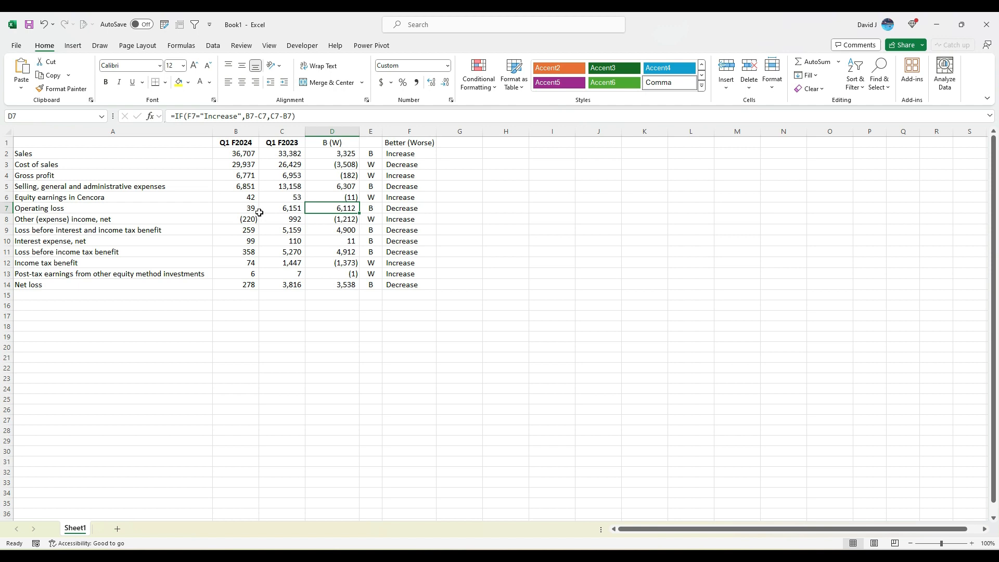
click(319, 219)
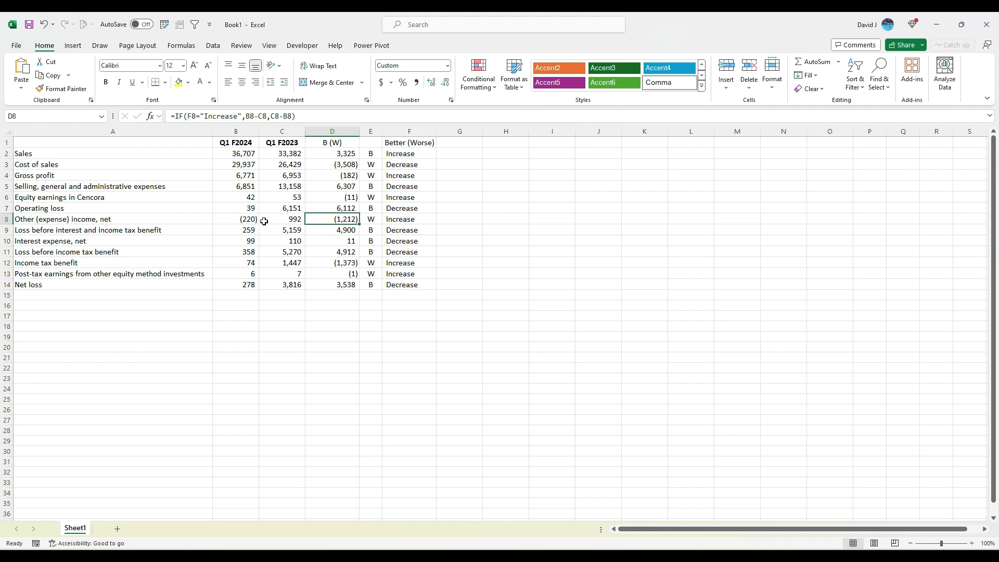
click(332, 229)
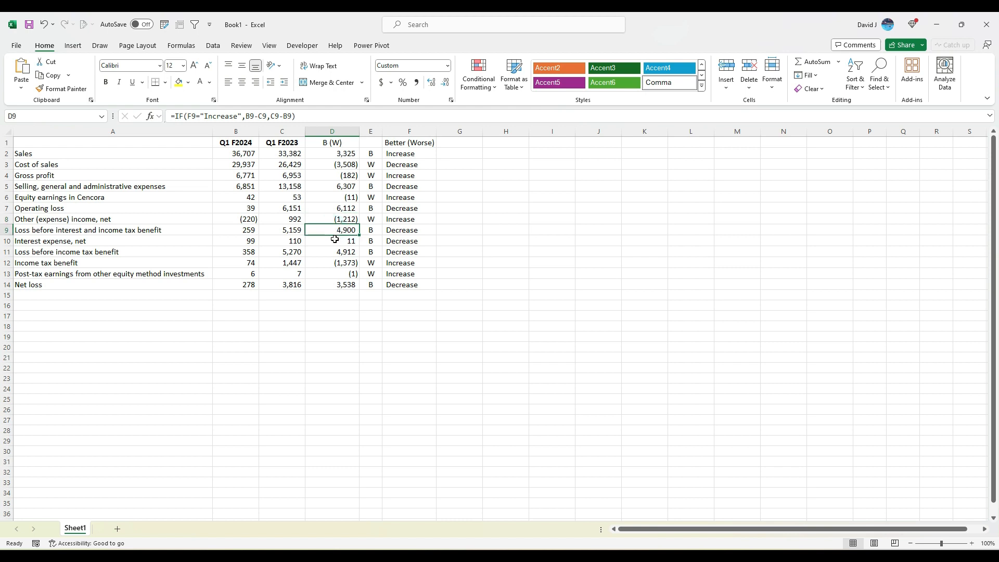
click(333, 239)
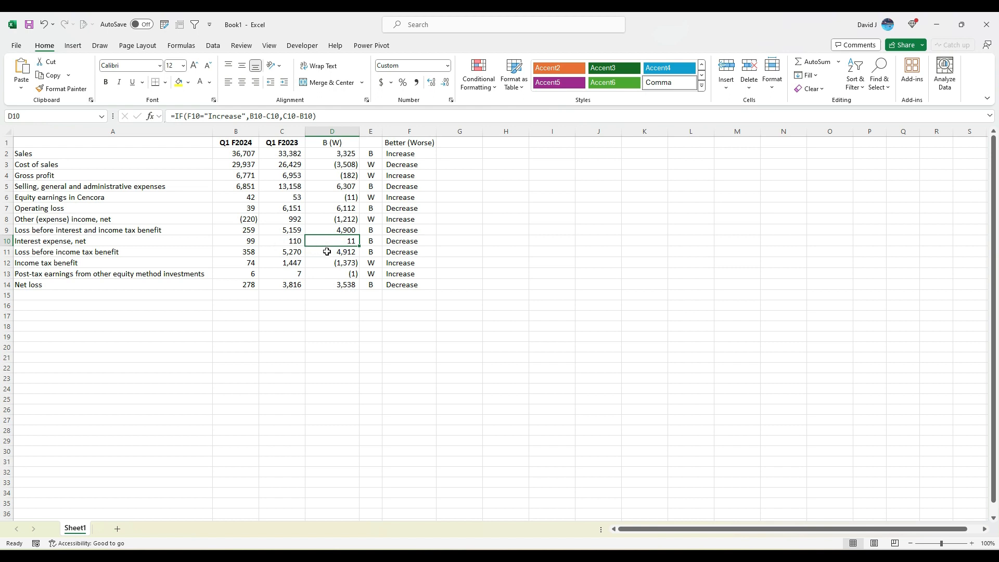
click(327, 252)
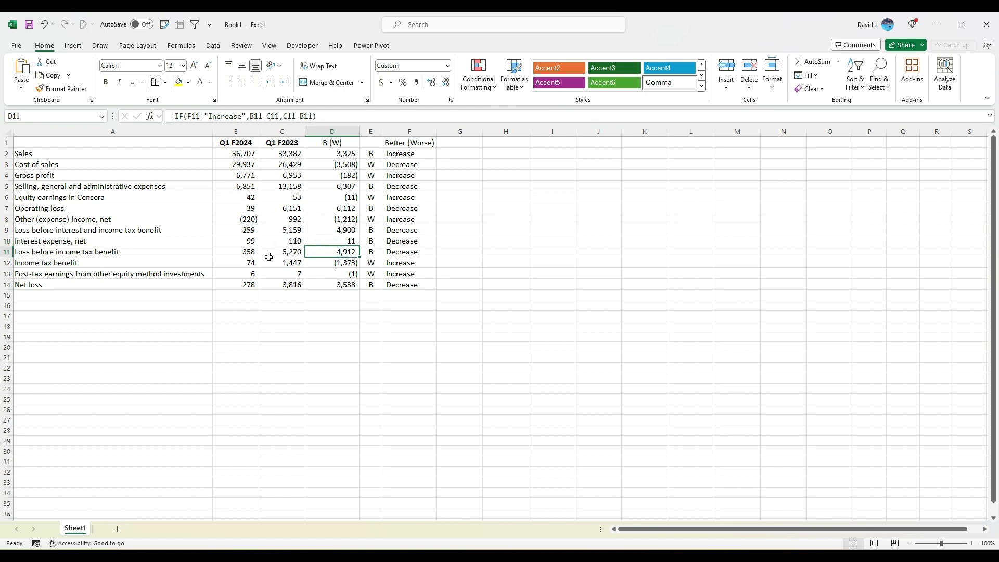
click(323, 262)
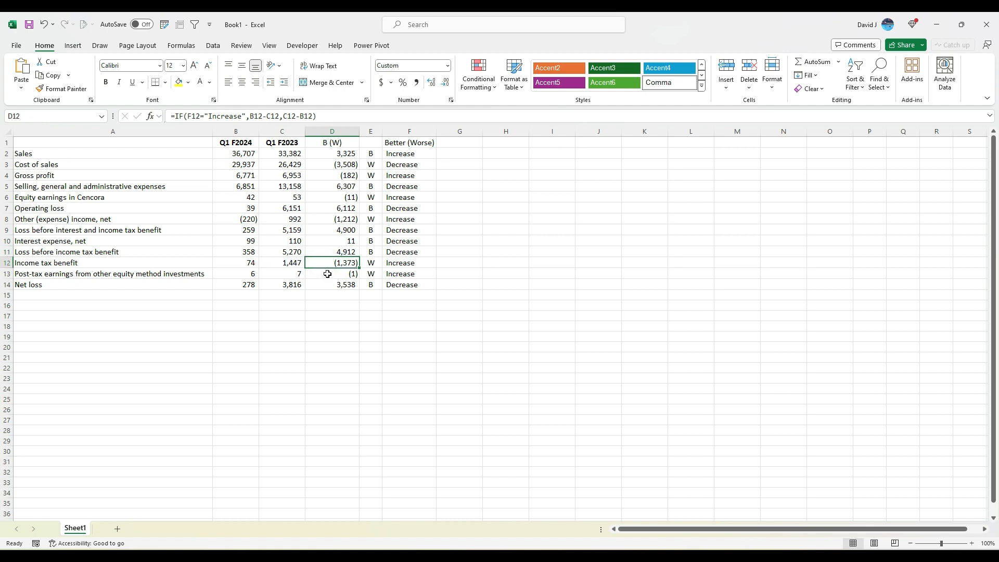
click(327, 273)
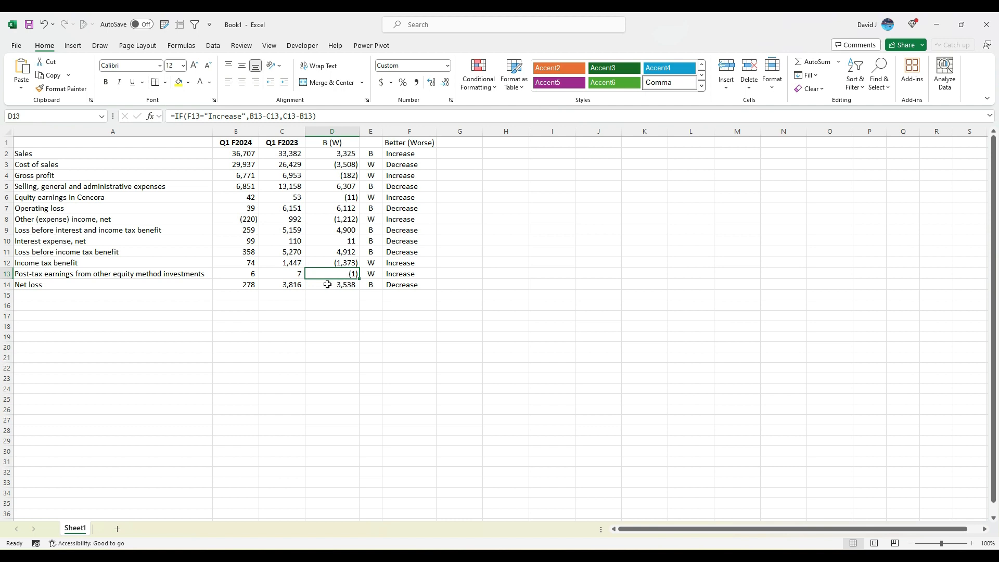
click(335, 287)
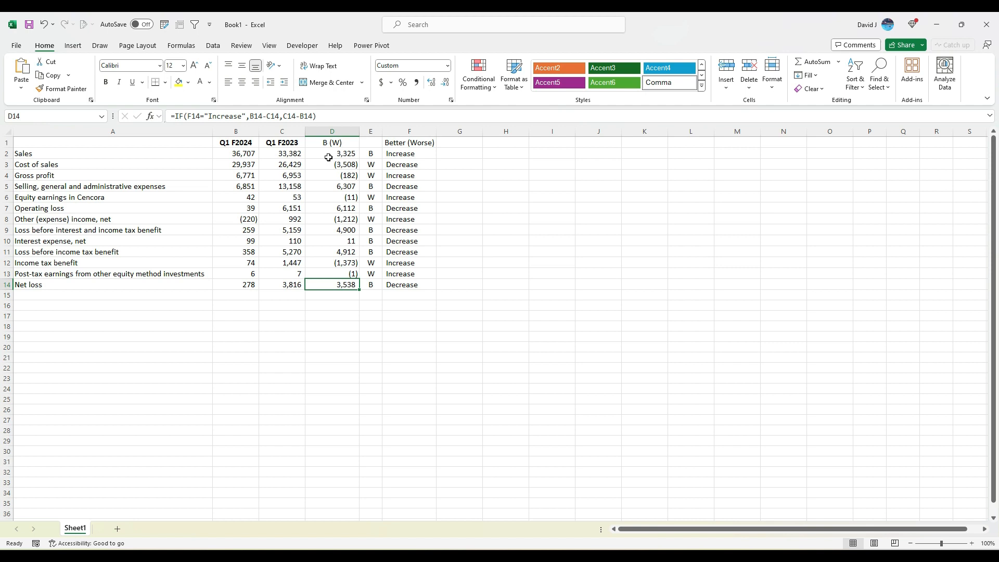
Copy the range A1:D14 and paste it as unformatted values starting at A18
drag(191, 145, 247, 156)
drag(287, 192, 335, 282)
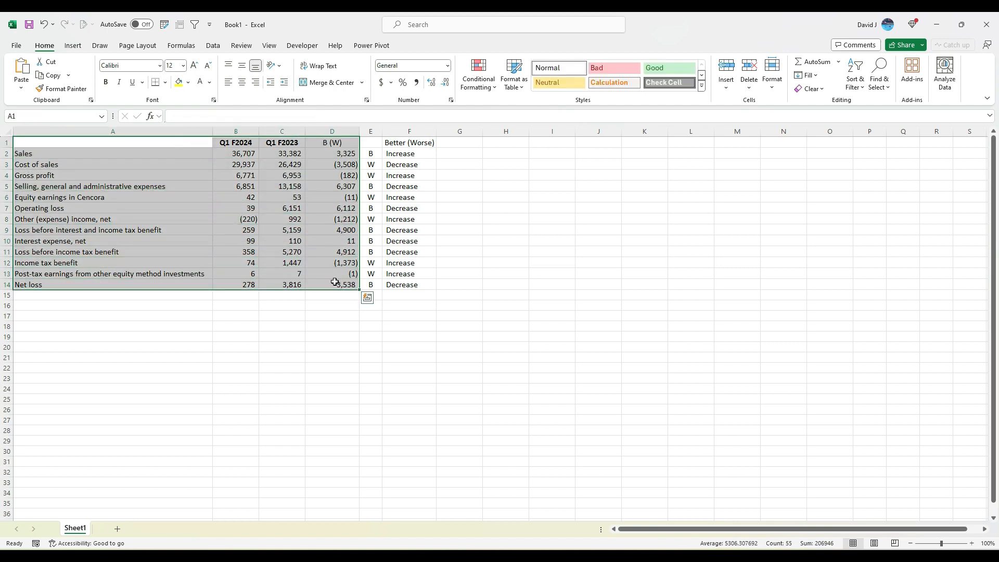
key(ctrl+c)
click(92, 327)
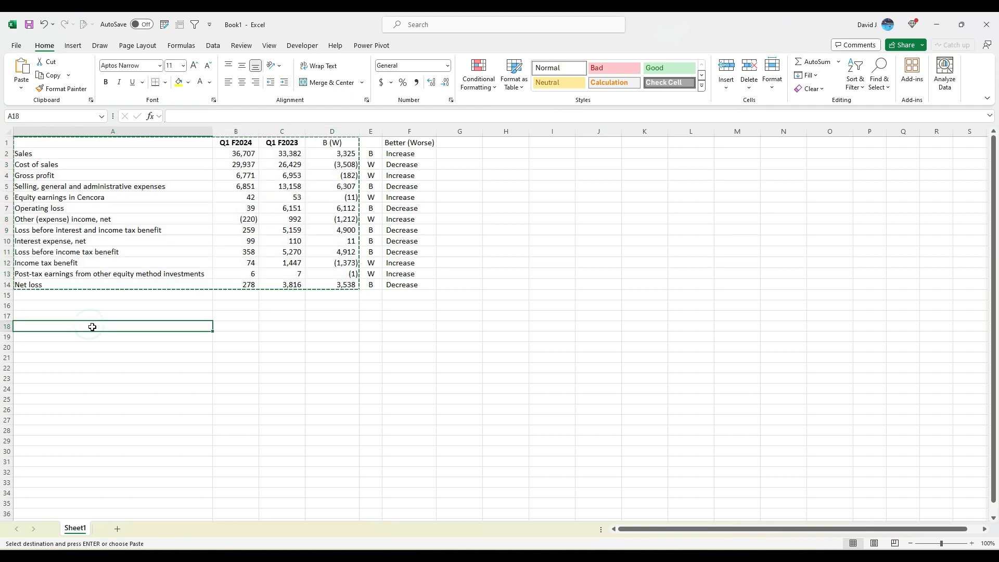
key(ctrl+v)
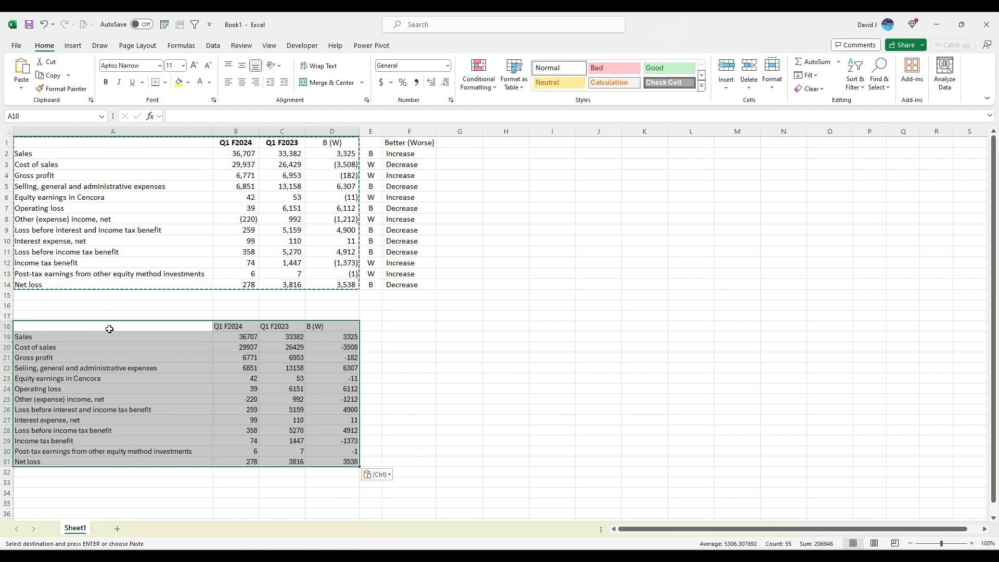
Clear the Q1 F2024 and Q1 F2023 figures from the pasted table and move its B (W) column to start at B18
drag(232, 326, 292, 461)
key(Delete)
click(347, 328)
drag(347, 327, 338, 462)
drag(305, 376, 263, 396)
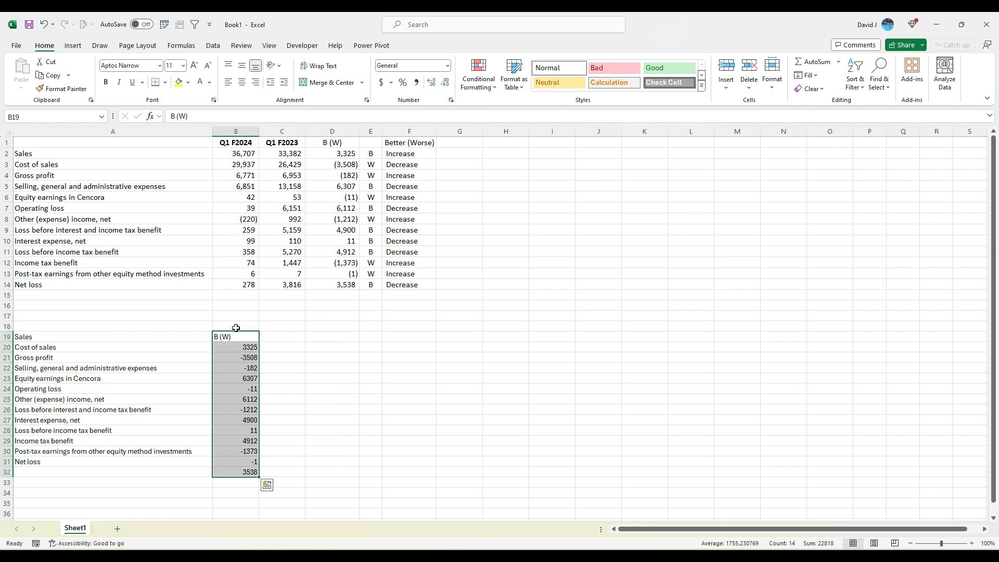
drag(236, 329, 245, 328)
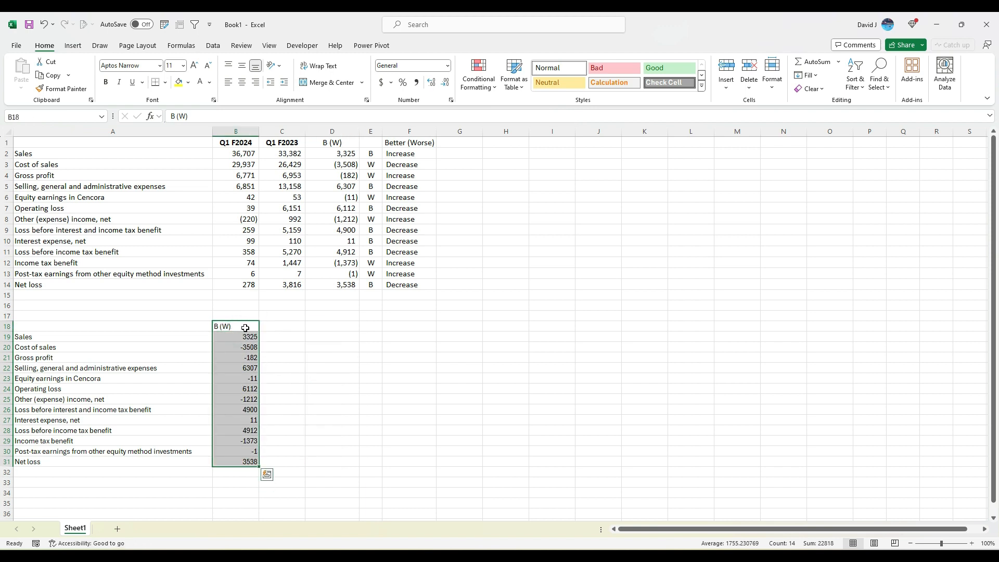
Delete the Gross profit and Operating loss subtotal rows from the pasted table
click(249, 336)
click(252, 357)
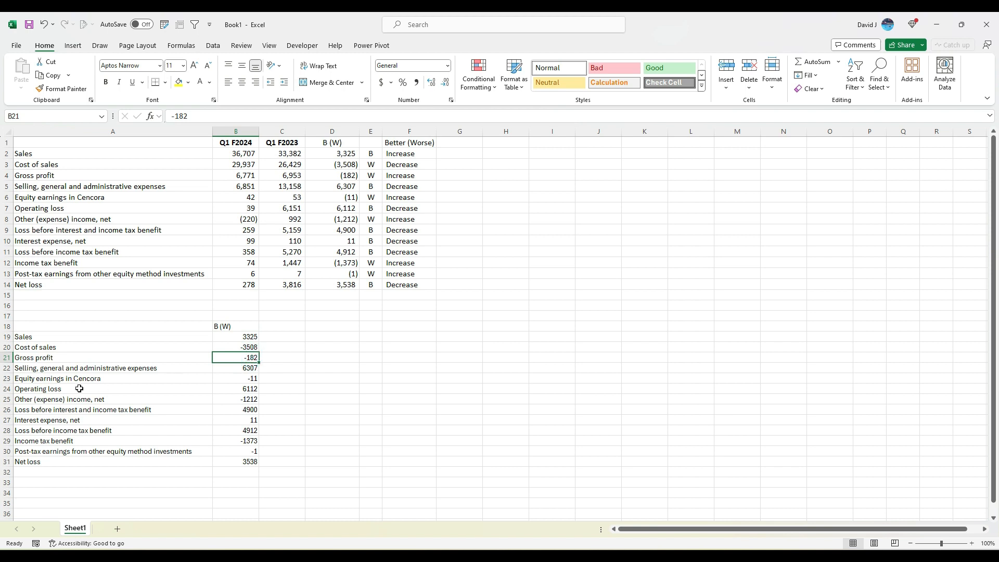
click(7, 359)
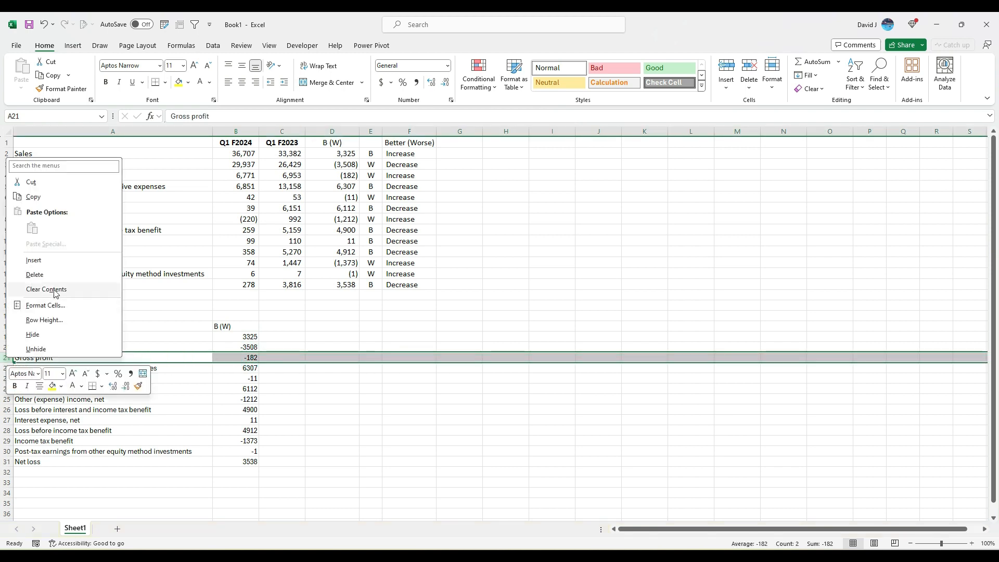
click(52, 276)
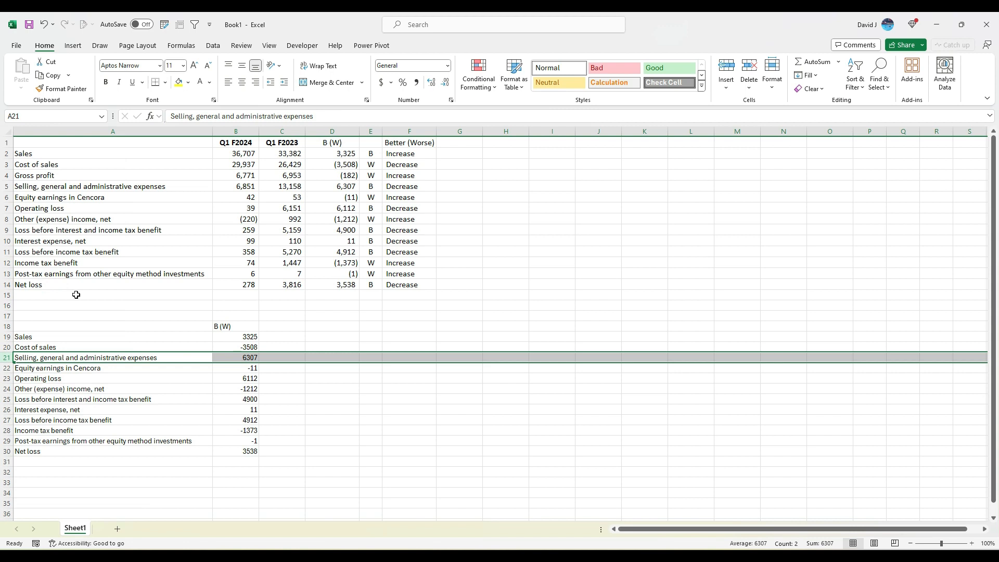
click(249, 284)
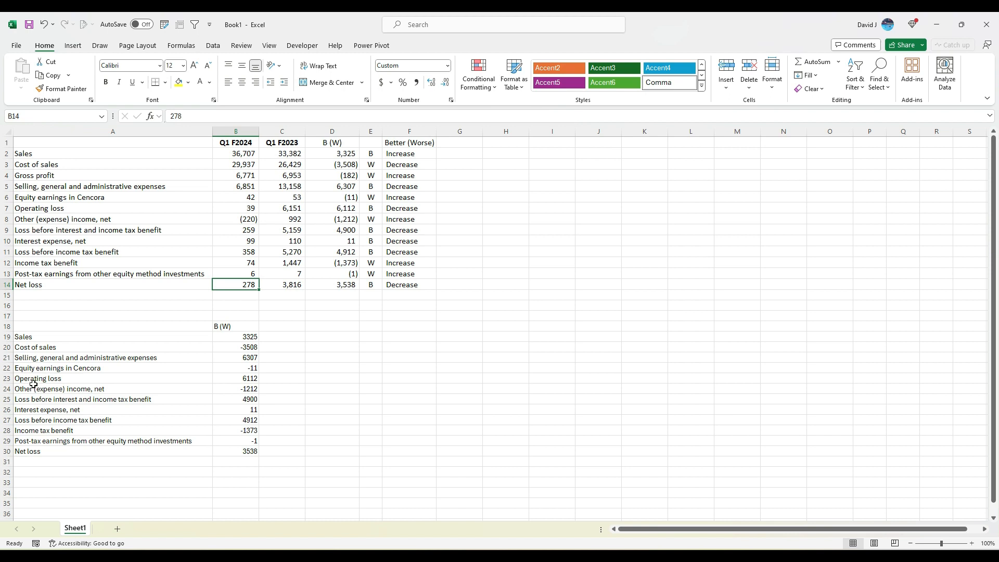
right_click(7, 379)
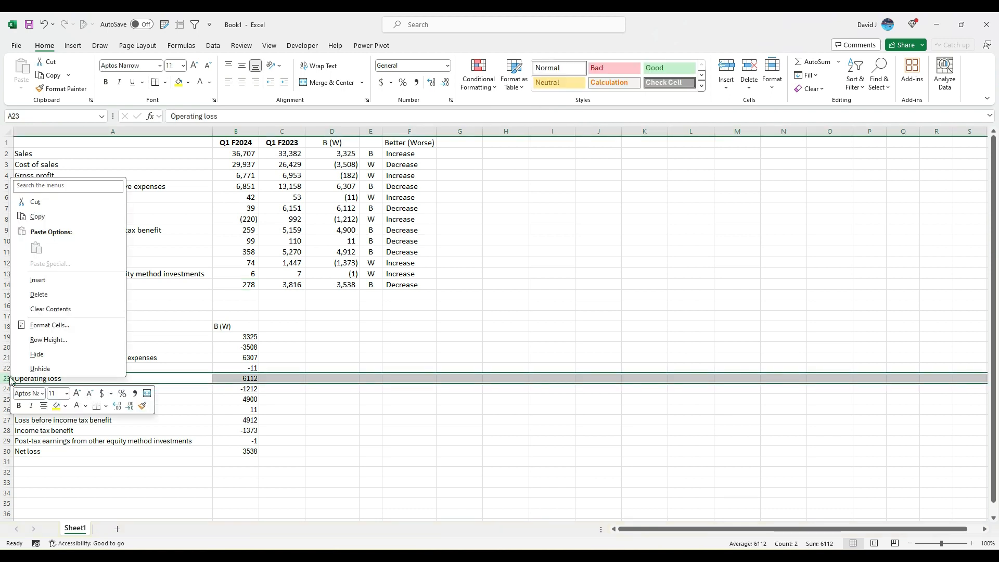
click(38, 293)
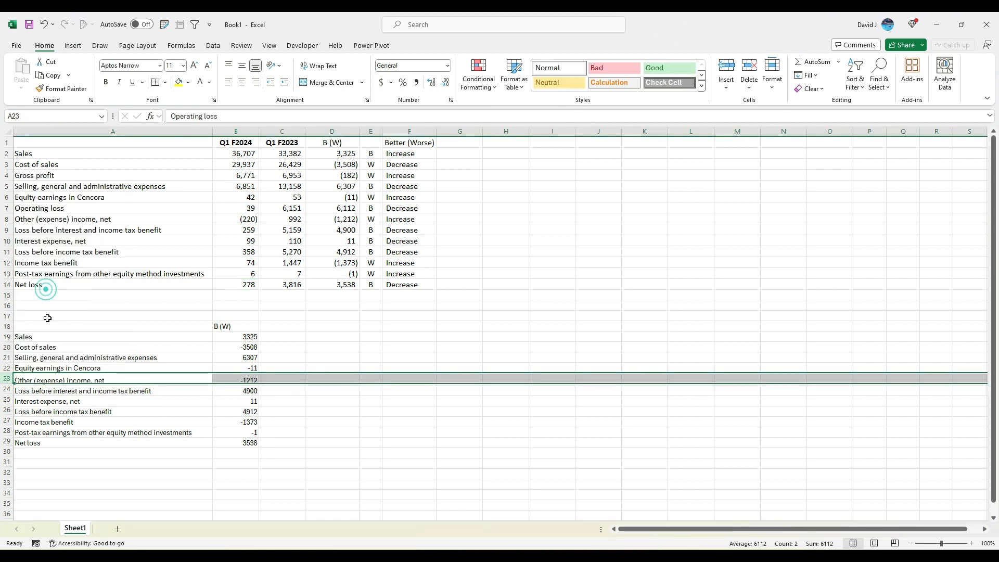
Delete the rows for Loss before interest and income tax benefit and Loss before income tax benefit from the pasted table
click(8, 389)
right_click(7, 389)
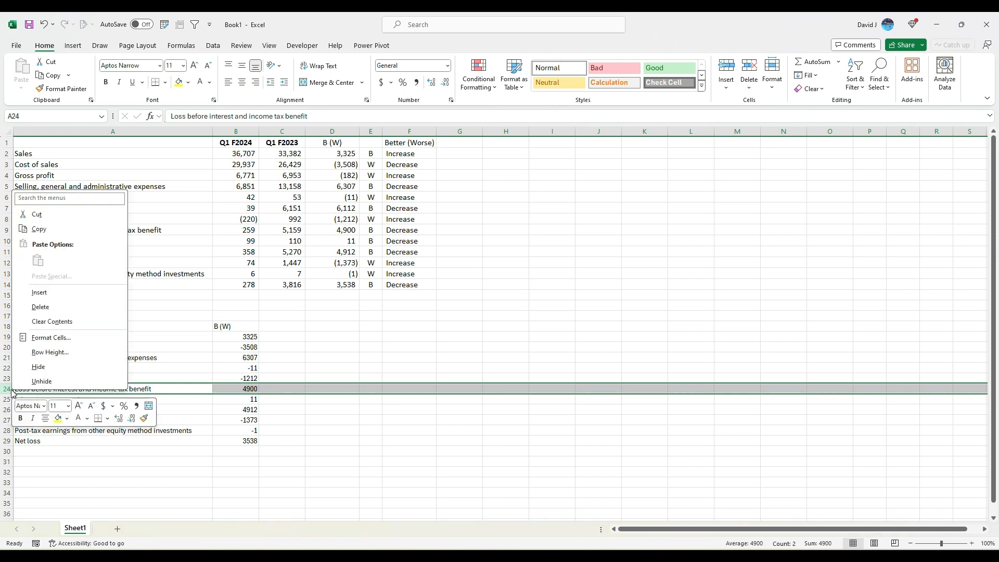
click(50, 311)
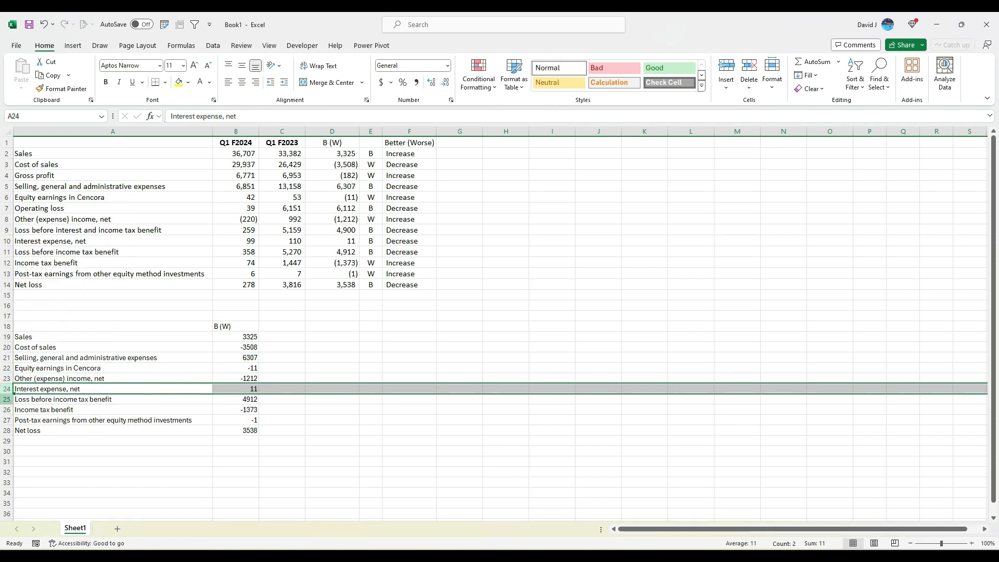
click(7, 399)
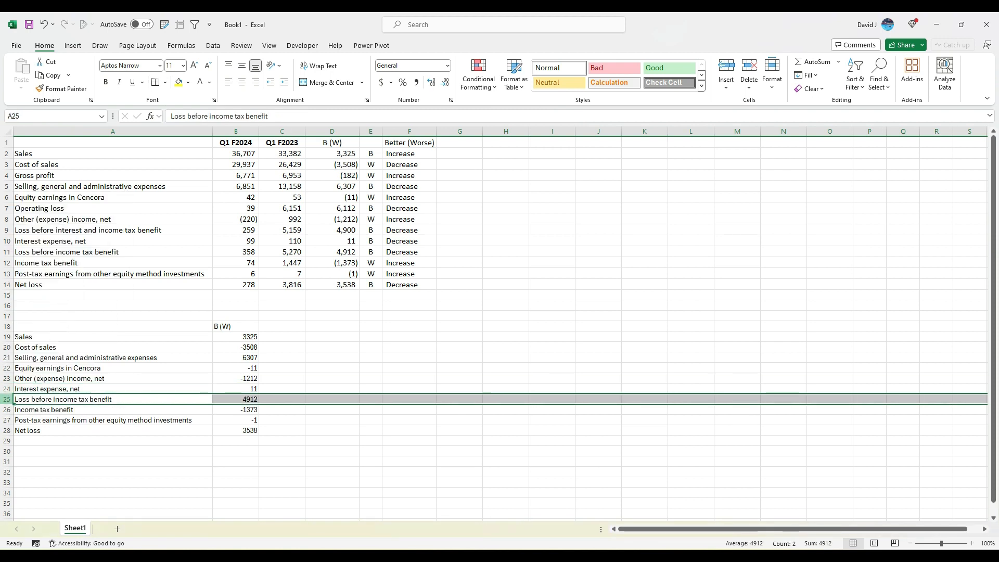
right_click(7, 399)
click(47, 320)
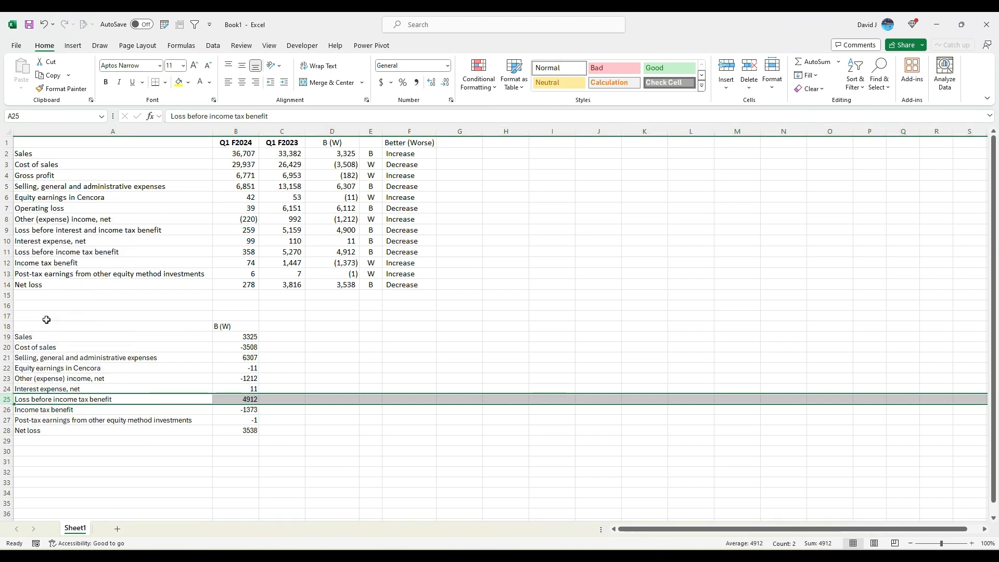
Clear the Net loss label and amount in A27:B27 of the pasted table
click(38, 413)
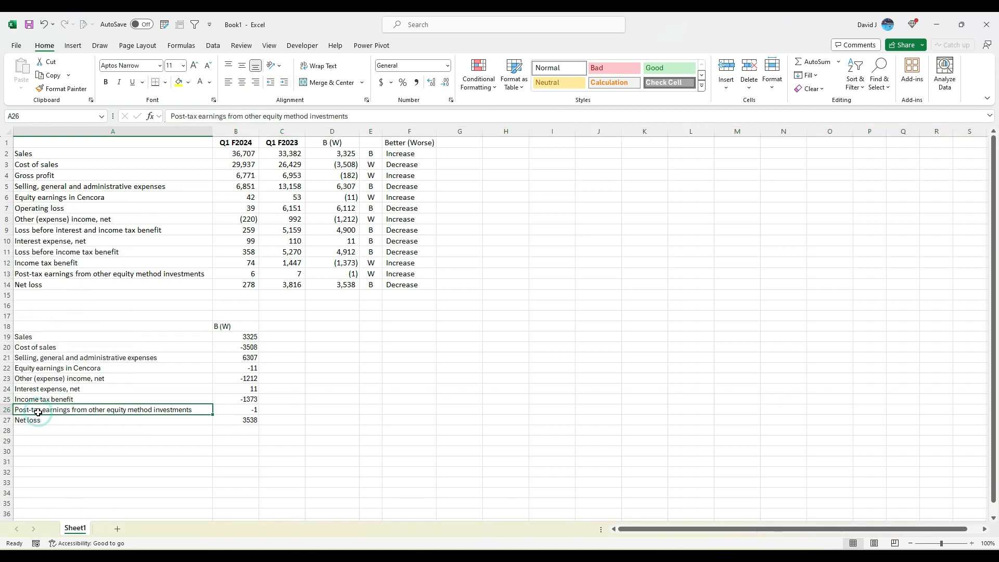
click(40, 419)
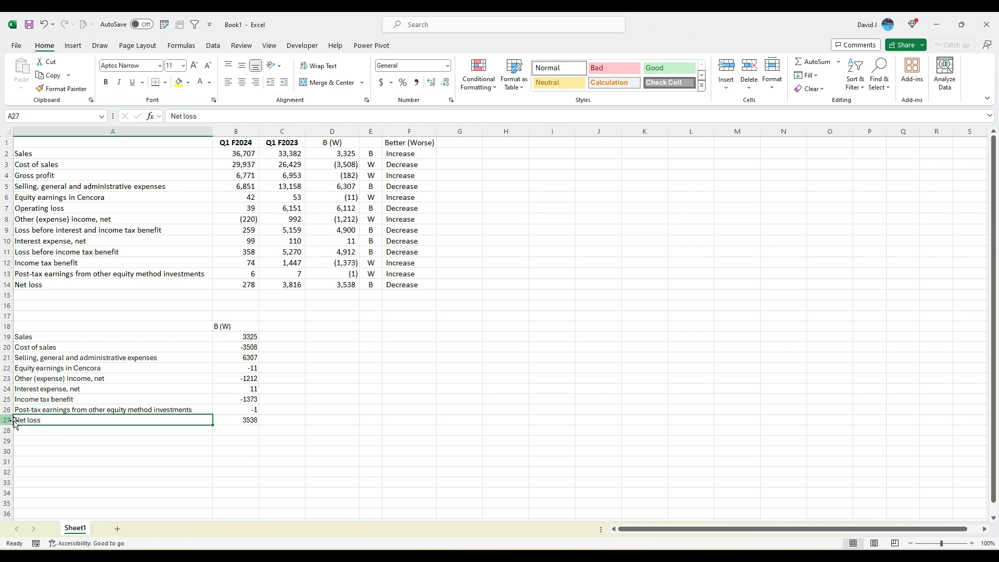
drag(203, 418, 232, 418)
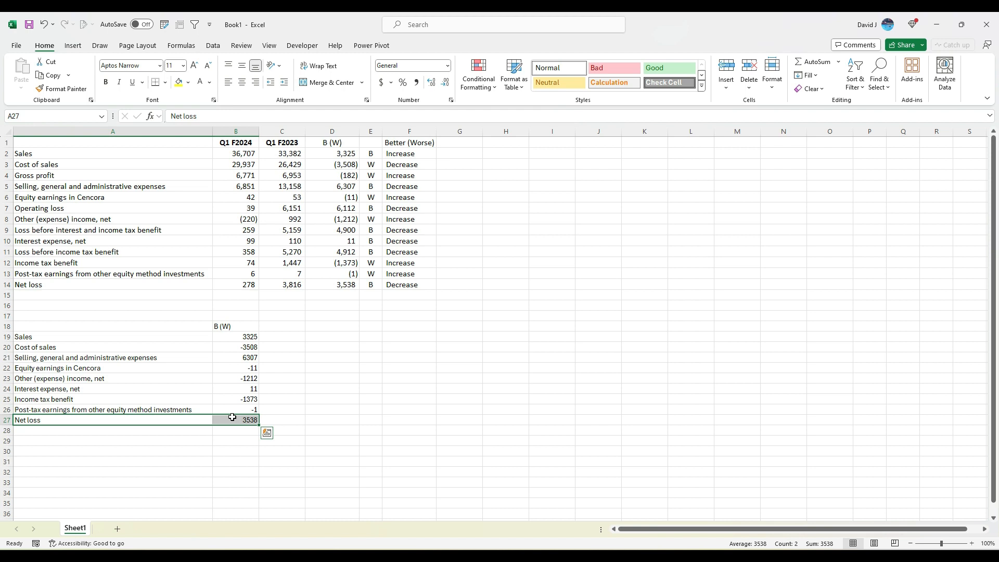
key(Delete)
Total the remaining variances in B27 with =SUM(B19:B26) to check them against the Net loss variance in D14
click(350, 286)
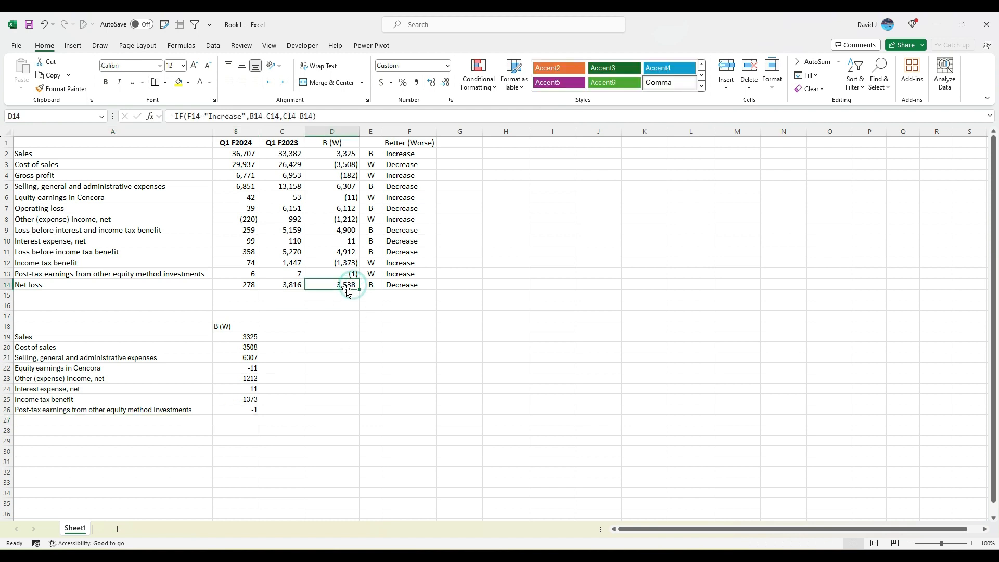
click(252, 421)
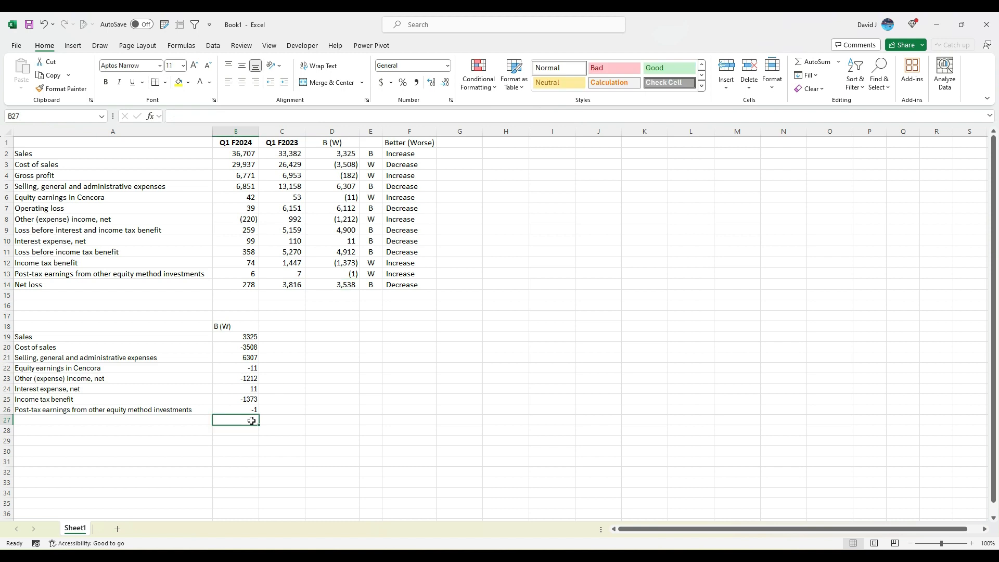
click(818, 61)
key(Return)
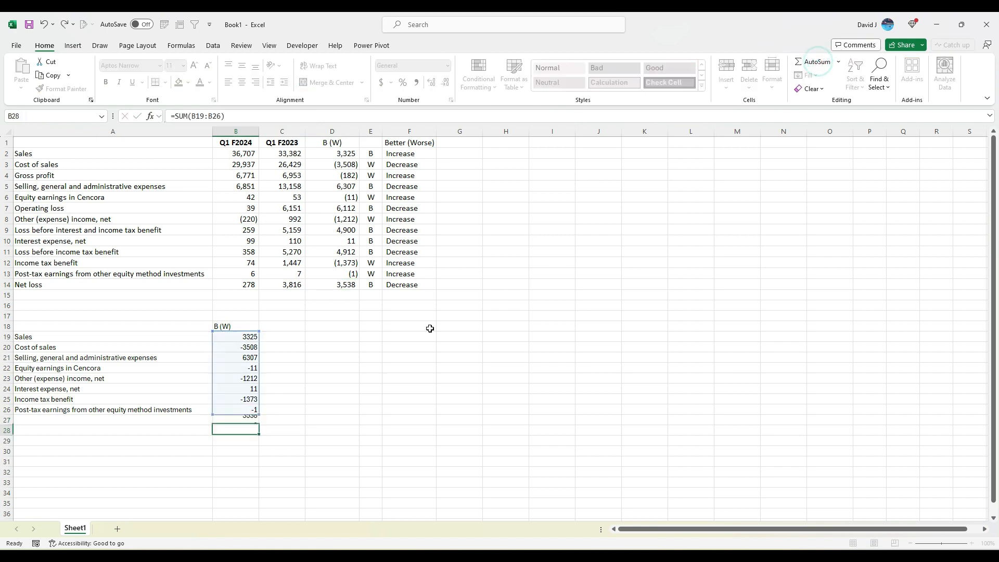
Compare the check total in B27 with the Net loss row, and clear B27
click(244, 419)
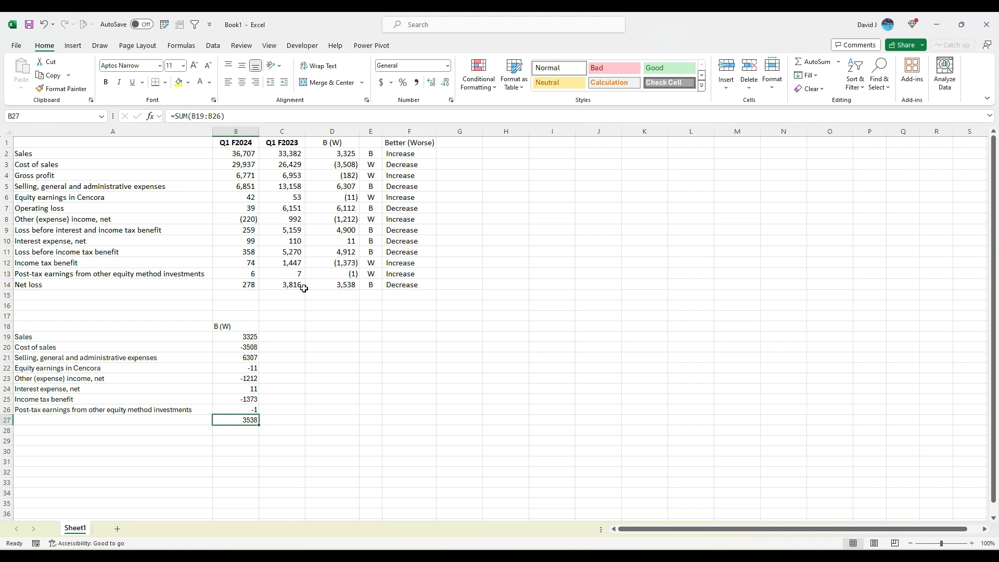
click(251, 285)
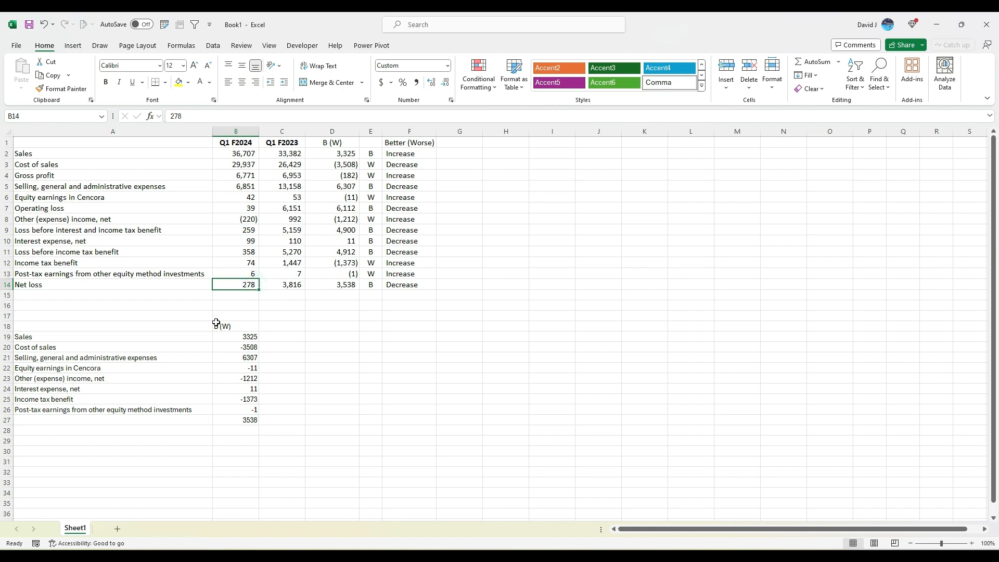
click(253, 420)
key(Delete)
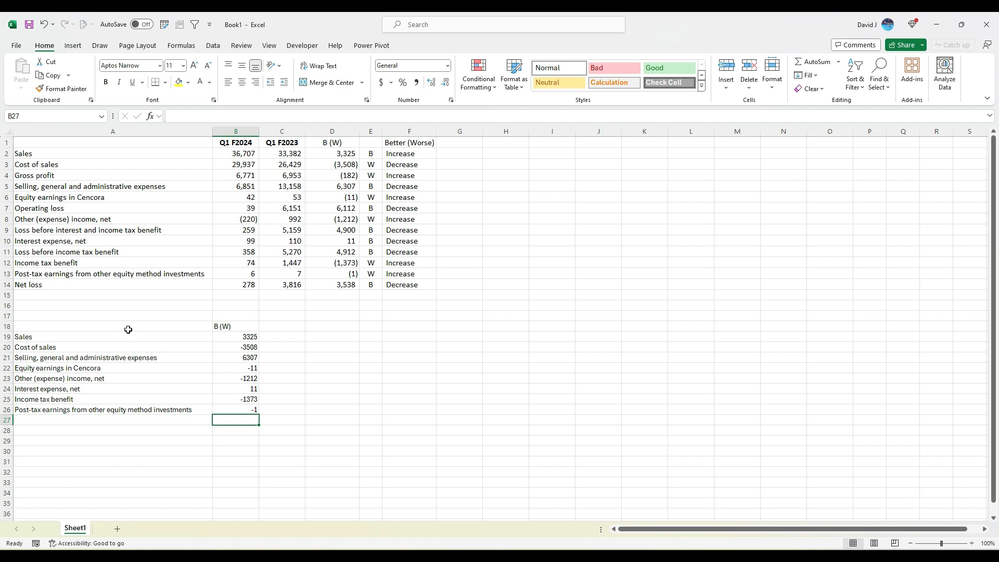
Insert a Waterfall chart from the variance table in A18:B26 and enlarge it to spread across columns A to N
drag(128, 328, 225, 413)
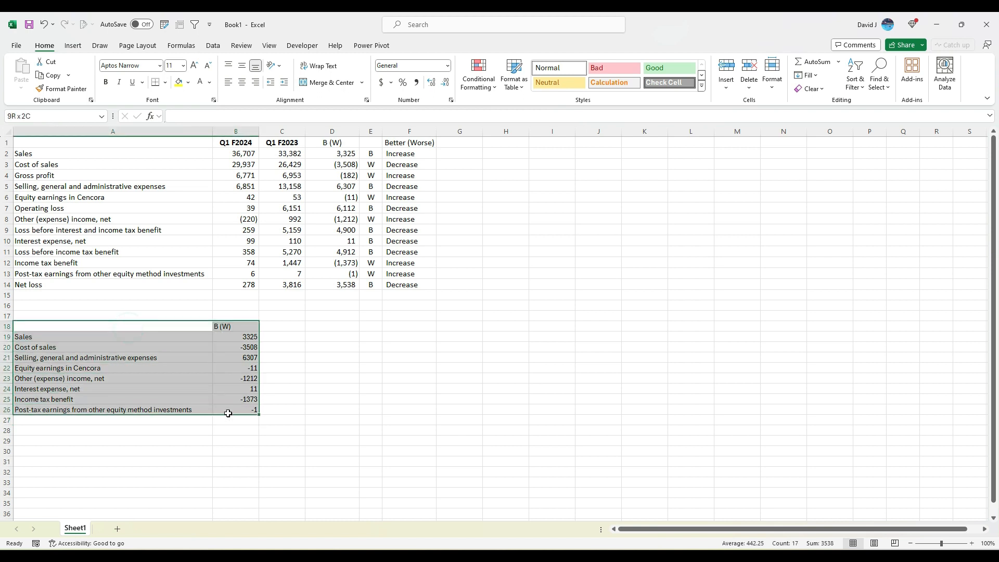
click(73, 46)
click(481, 100)
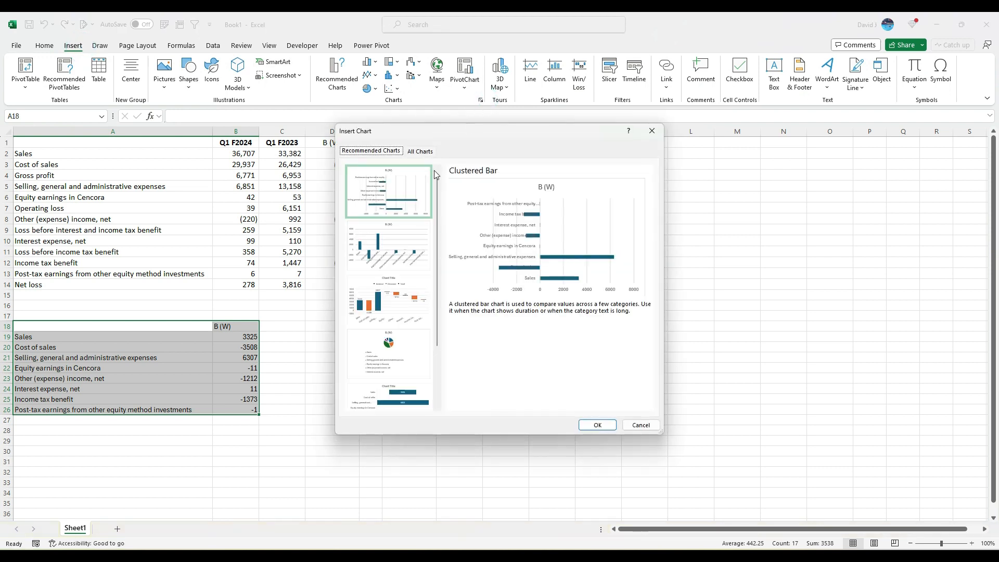
click(377, 301)
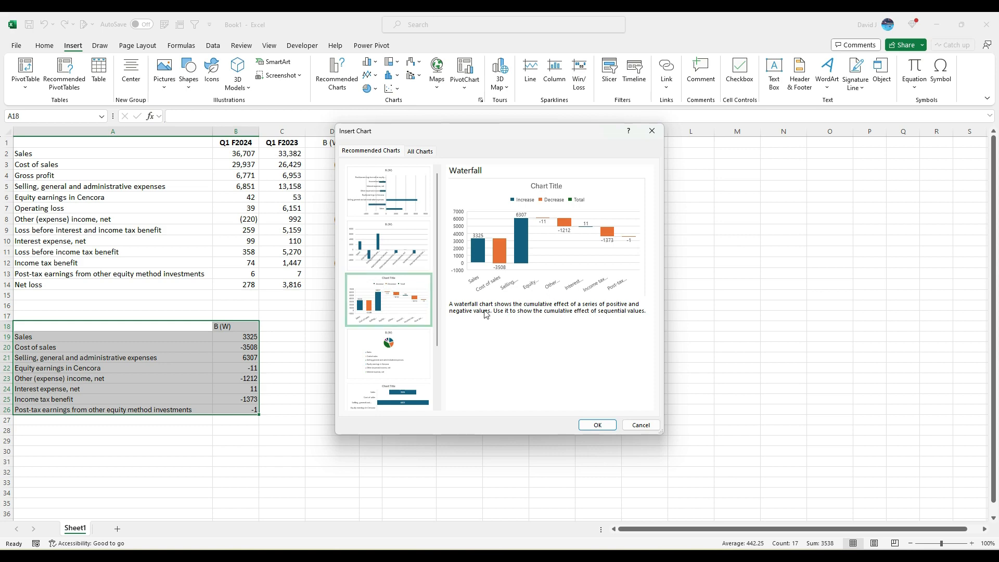
click(597, 425)
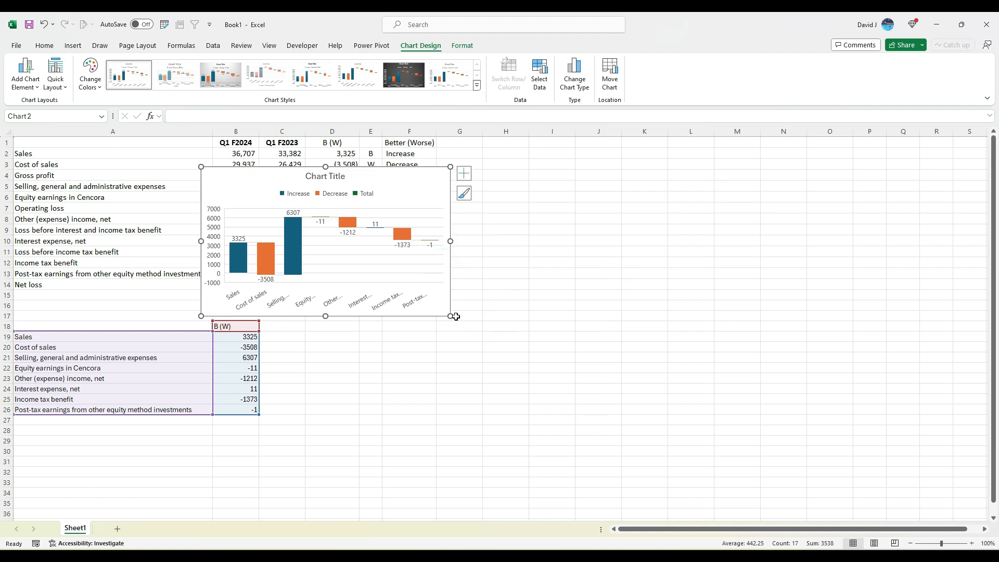
drag(449, 315, 829, 493)
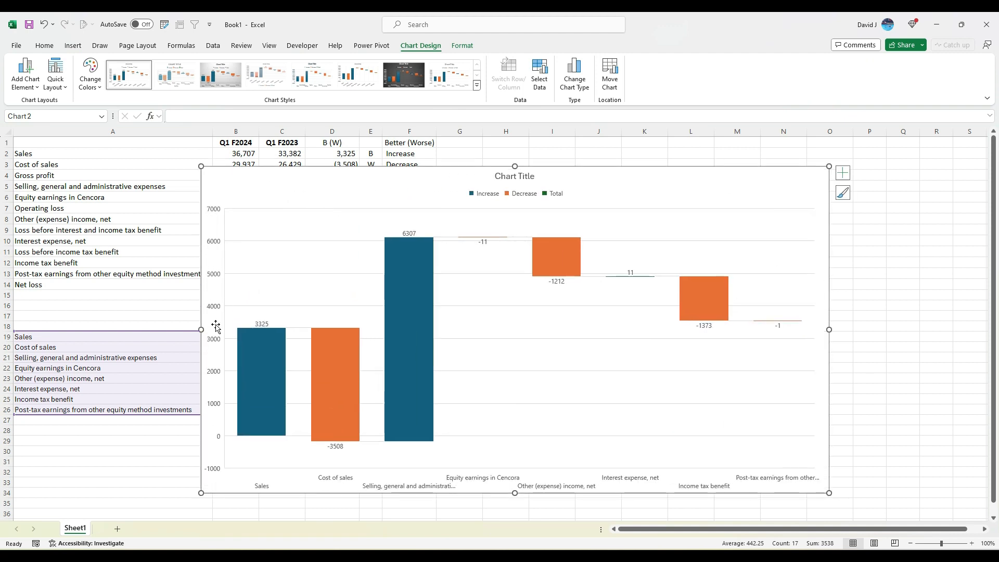
drag(203, 326, 55, 329)
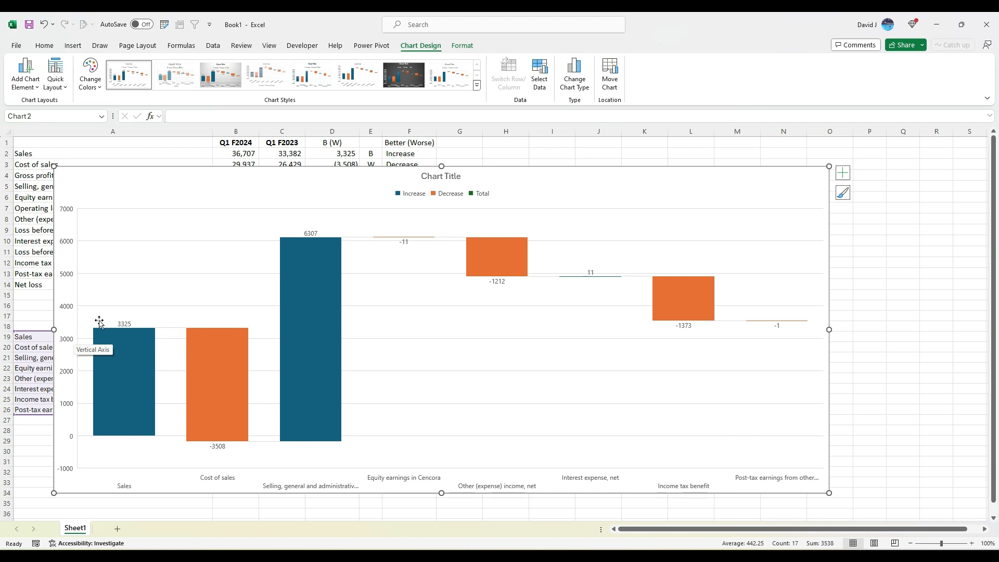
Fill the Increase bars of the waterfall chart with standard green through their legend entry
click(334, 273)
click(332, 273)
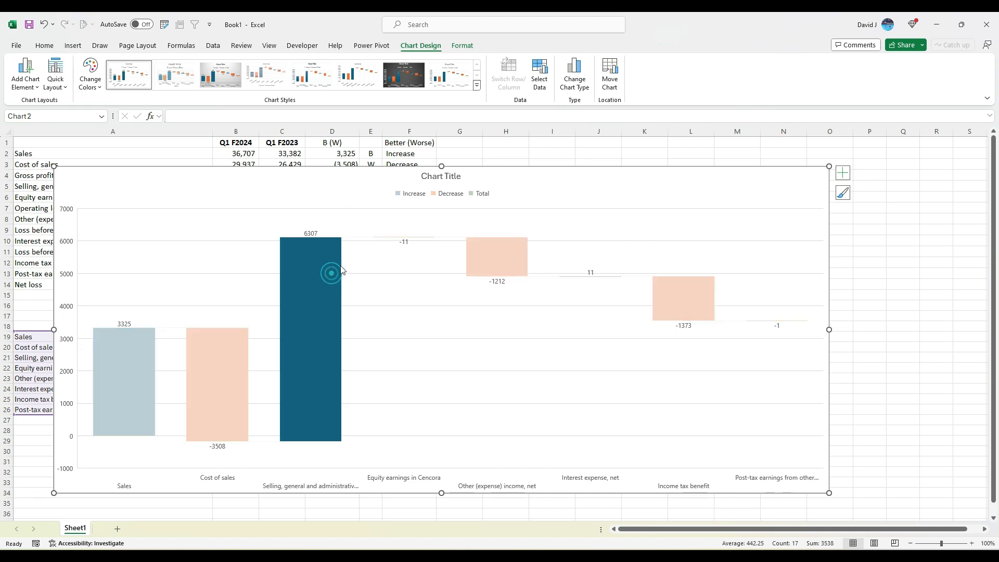
click(508, 261)
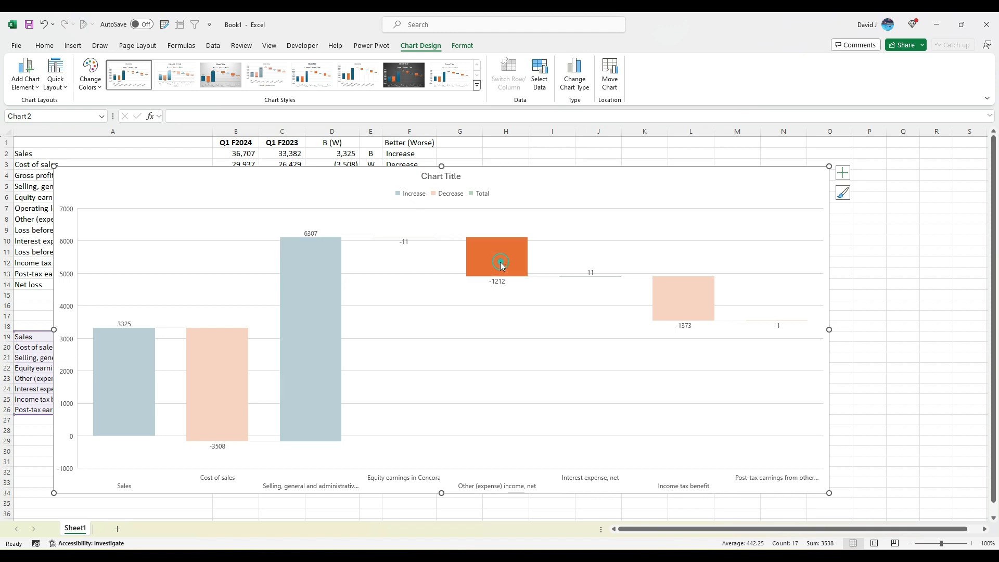
click(400, 301)
click(316, 285)
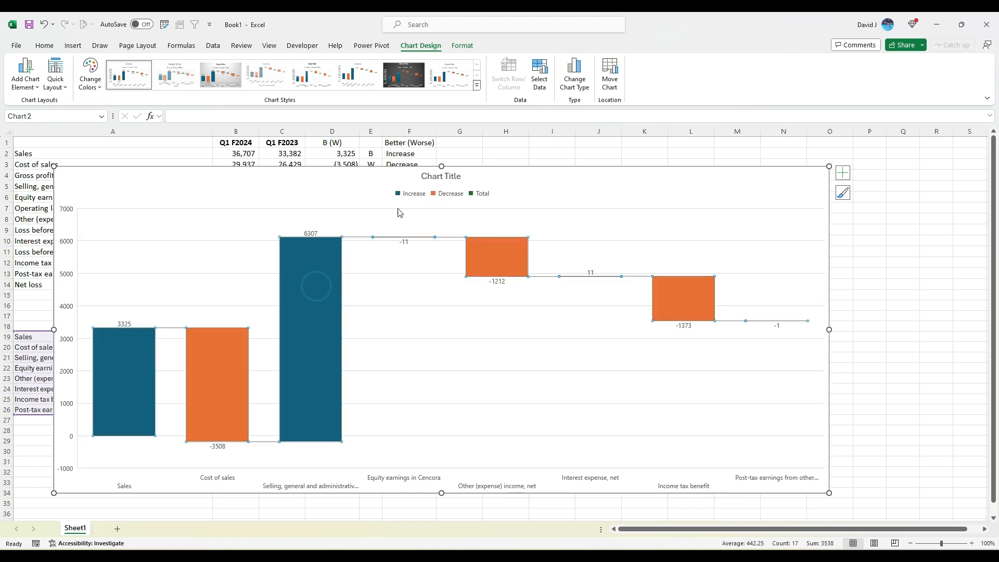
click(402, 195)
double_click(403, 194)
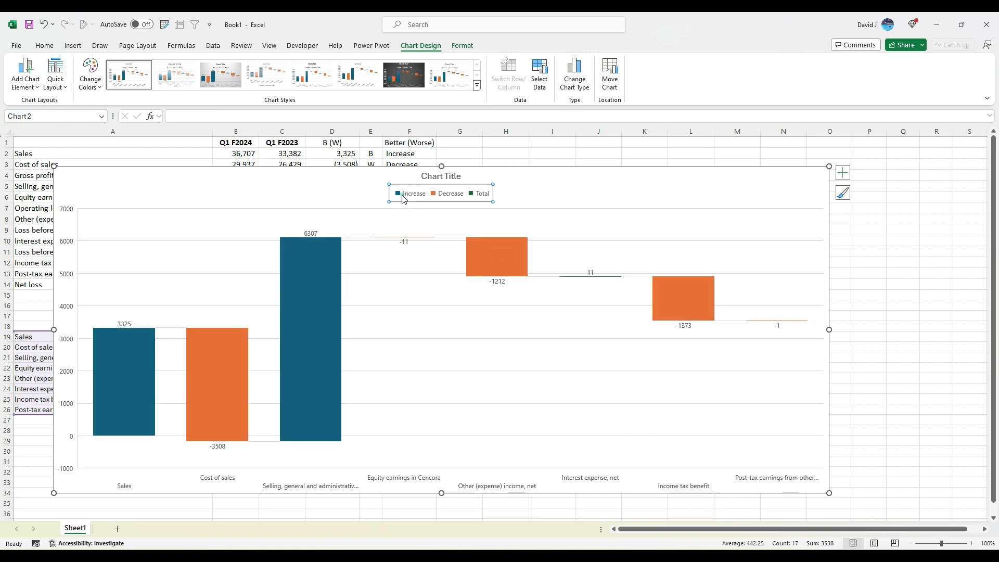
click(408, 194)
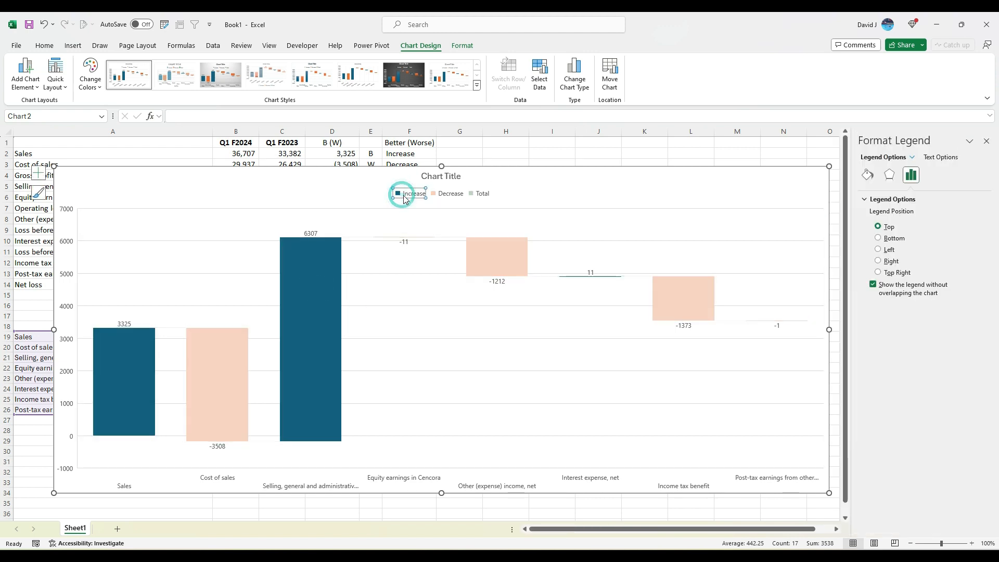
click(44, 45)
click(189, 82)
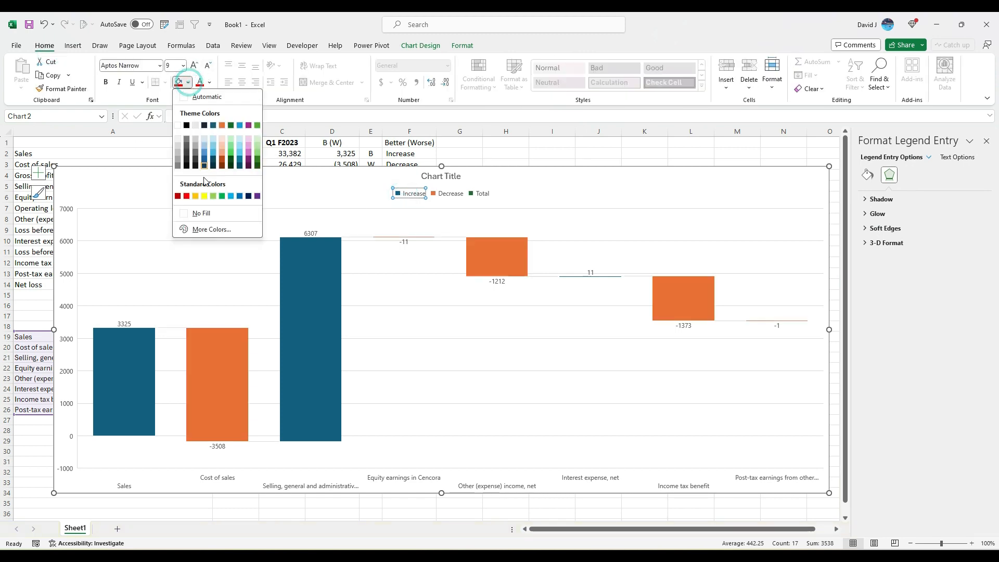
click(222, 196)
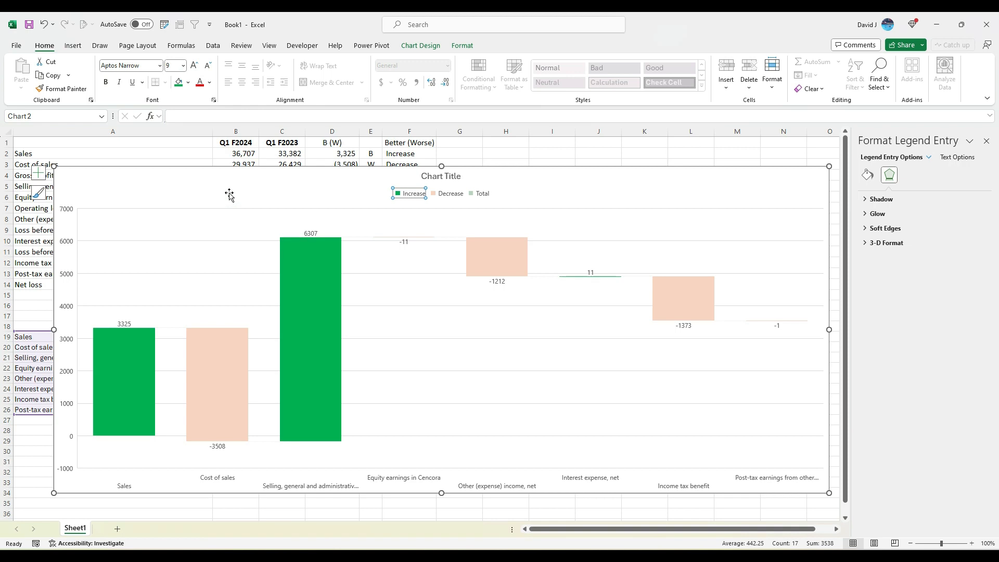
Try to fill the waterfall chart's data series with red, and undo the fill
click(491, 263)
click(188, 82)
click(186, 196)
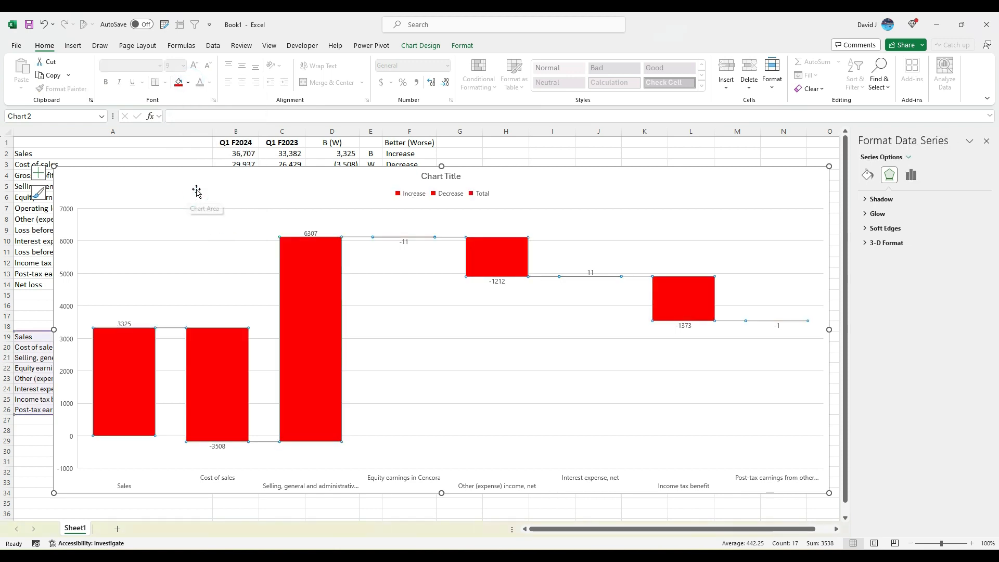
key(ctrl+z)
Fill only the Decrease bars with red through their legend entry and deselect the entry
click(444, 190)
click(447, 194)
click(178, 82)
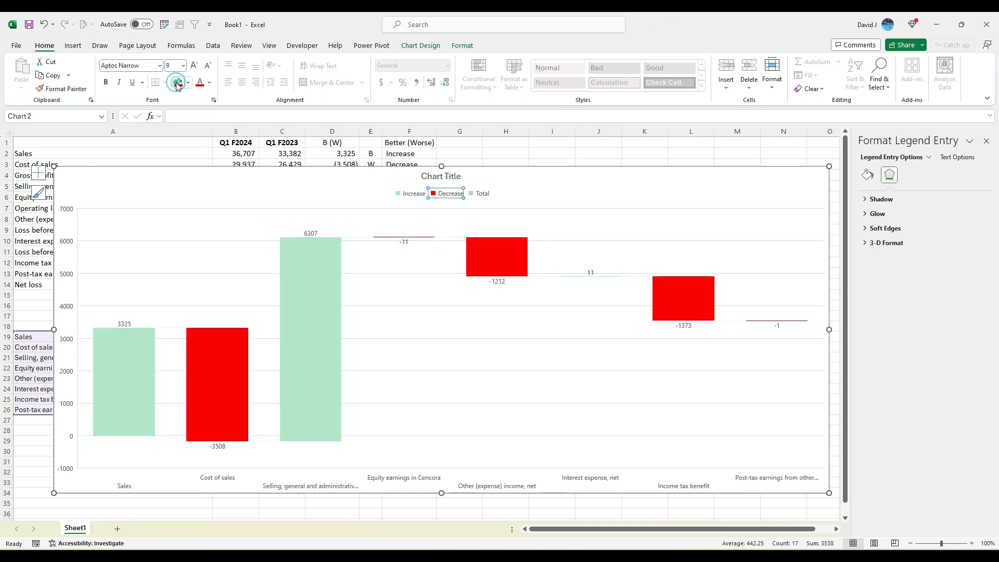
click(501, 176)
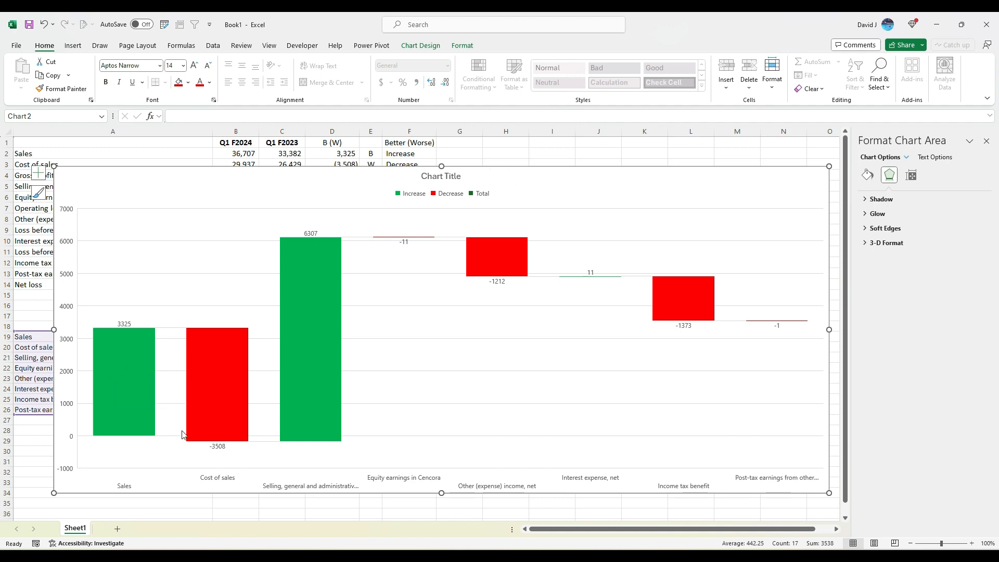
Examine the waterfall bars for Sales, Selling, general and administrative expenses, Other (expense) income, net and Income tax benefit
mouse_move(130, 437)
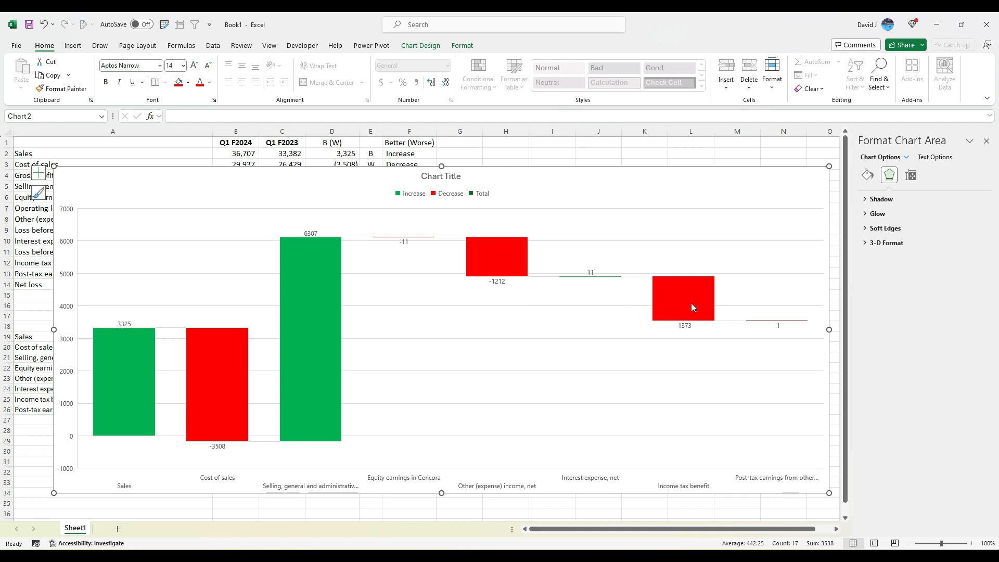
mouse_move(684, 308)
mouse_move(126, 438)
mouse_move(308, 426)
mouse_move(308, 375)
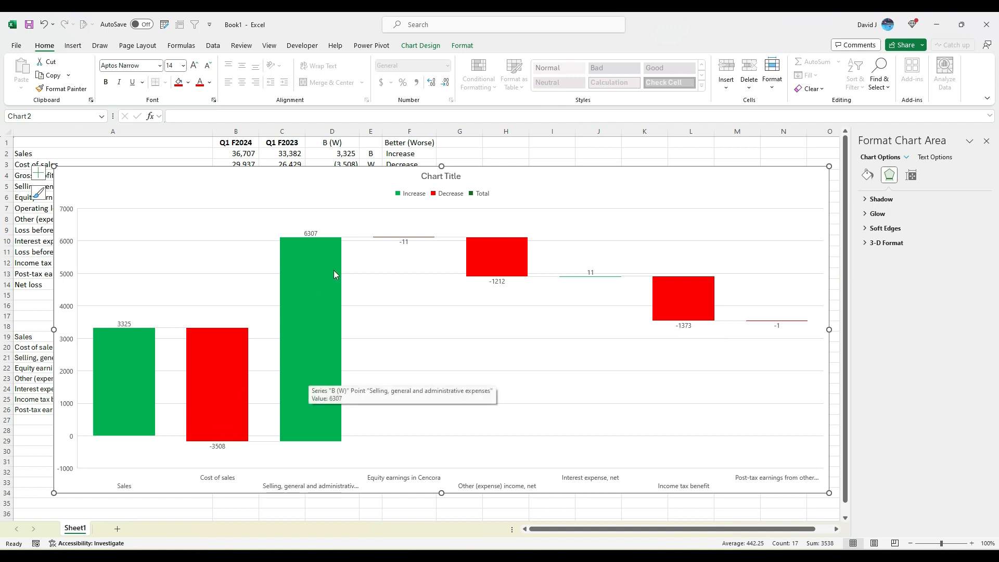
mouse_move(510, 254)
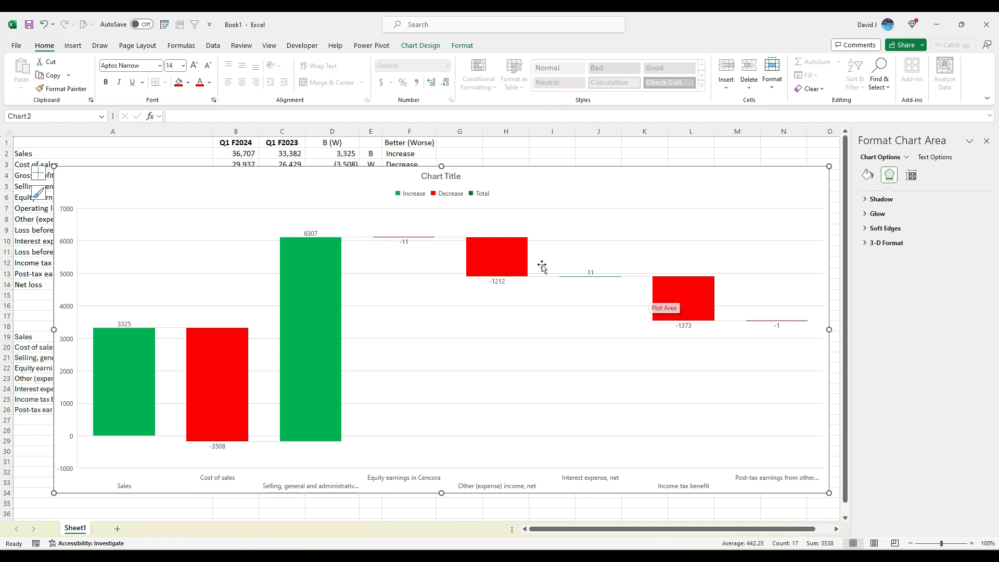
Move the chart off the table to review the Increase/Decrease flags in column F and the D2 variance formula, and move it back
drag(183, 175, 601, 154)
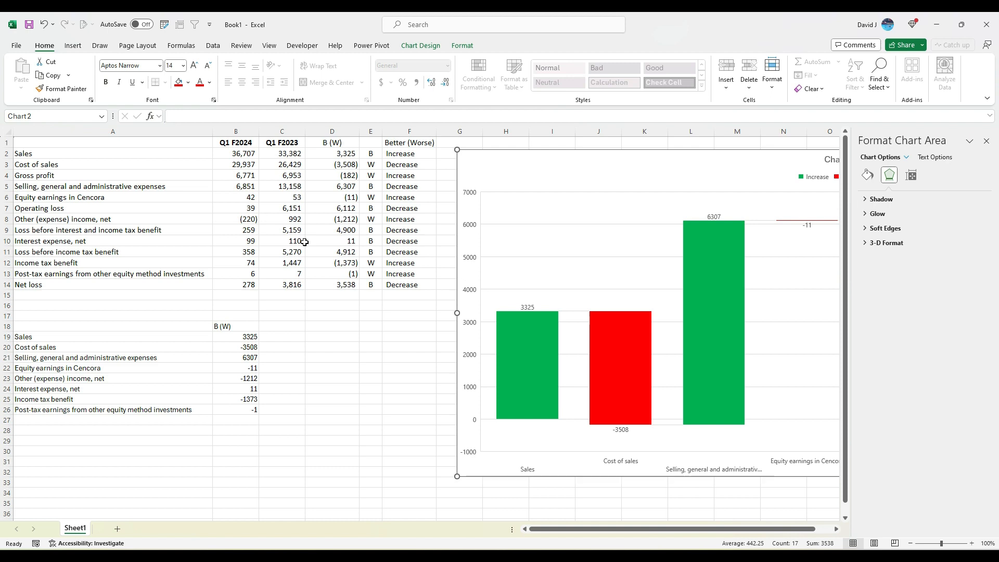
click(407, 152)
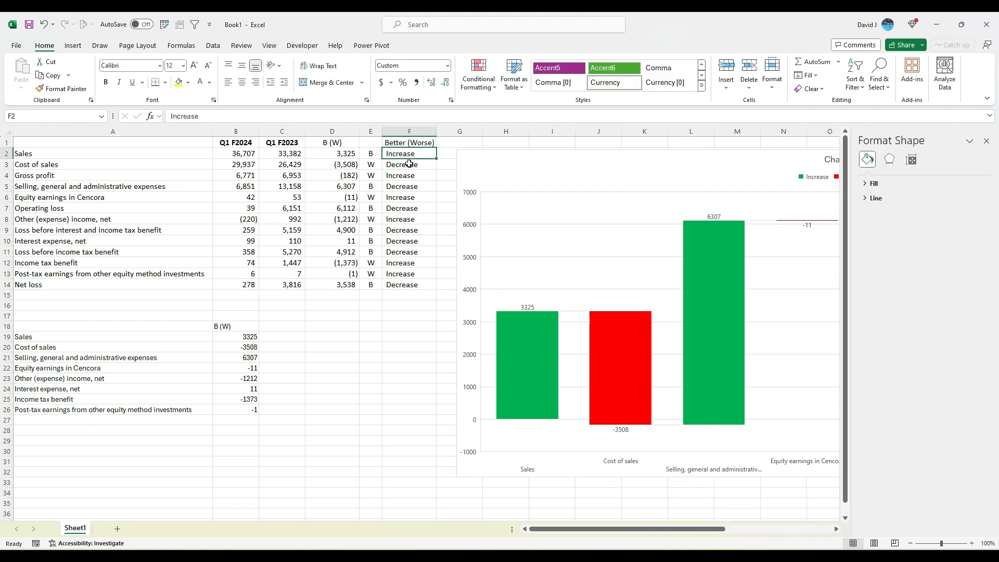
click(412, 197)
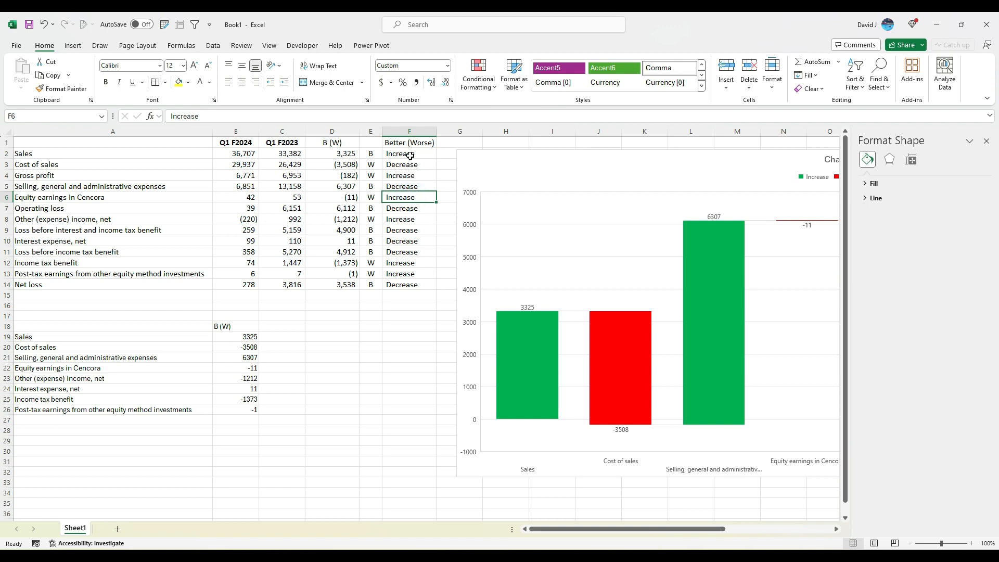
click(410, 155)
click(413, 167)
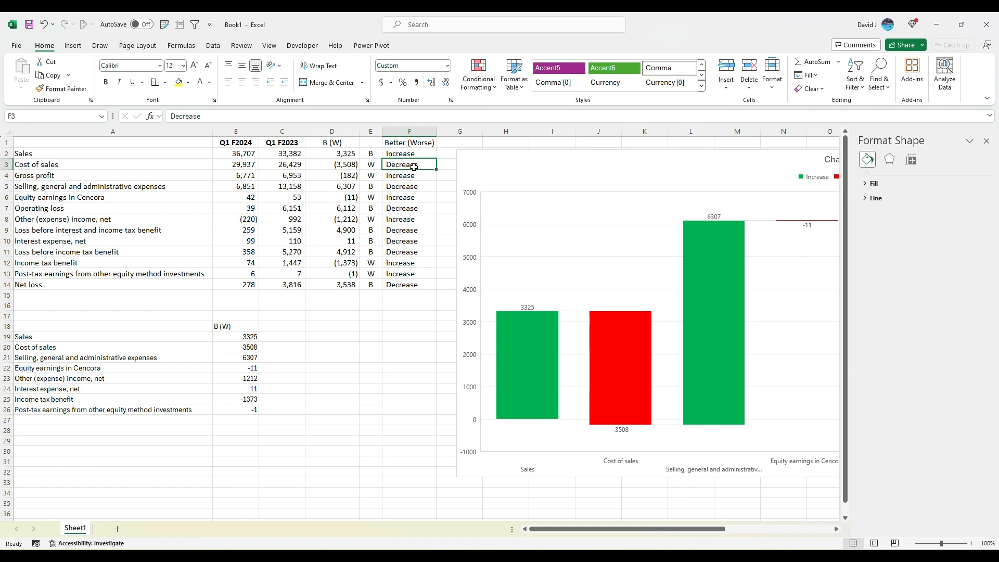
click(350, 153)
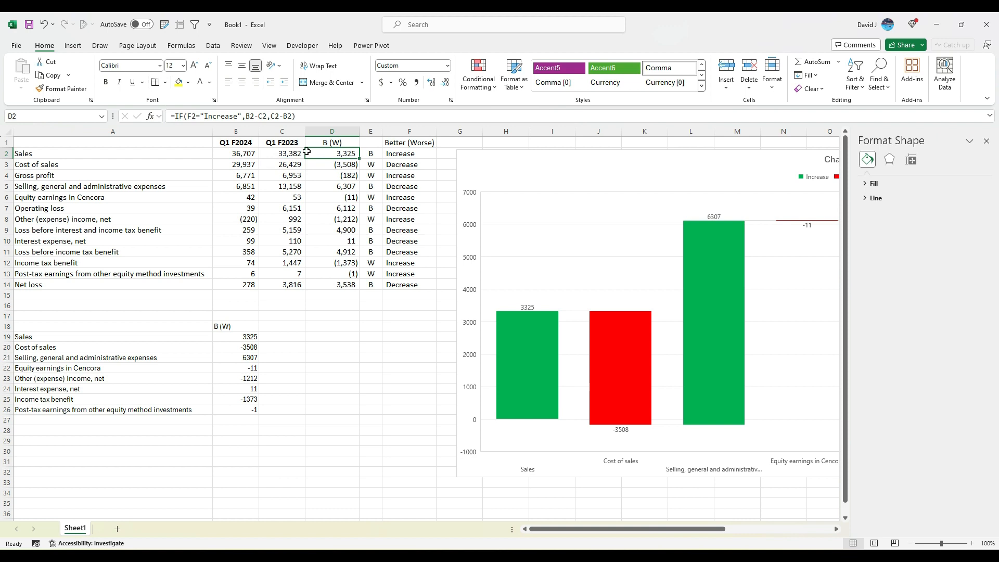
click(392, 165)
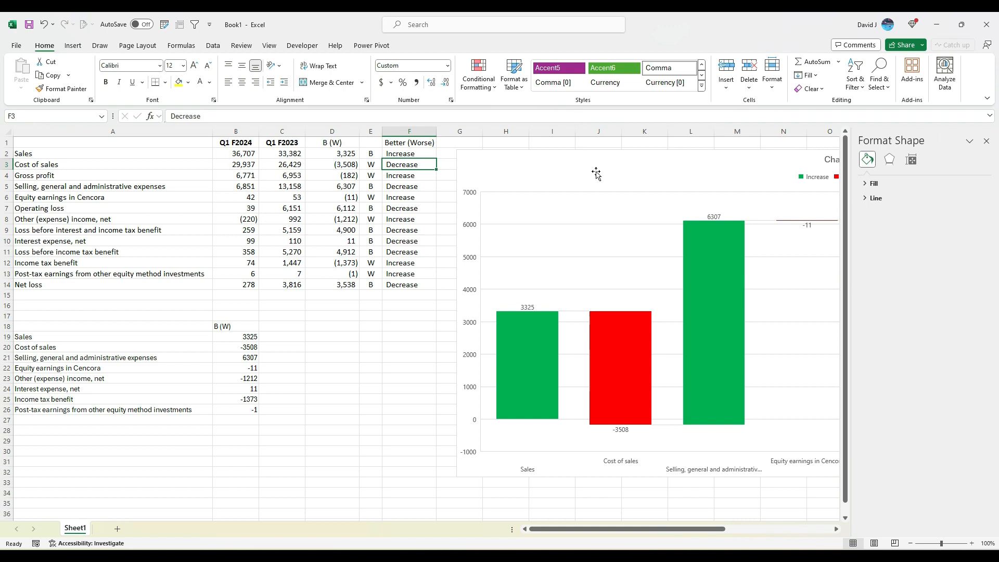
drag(598, 165, 257, 174)
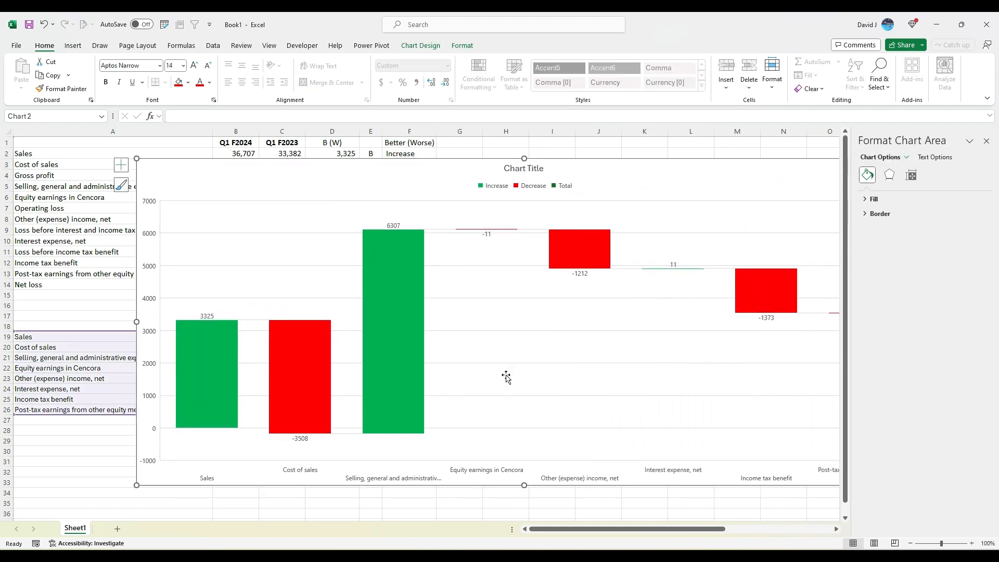